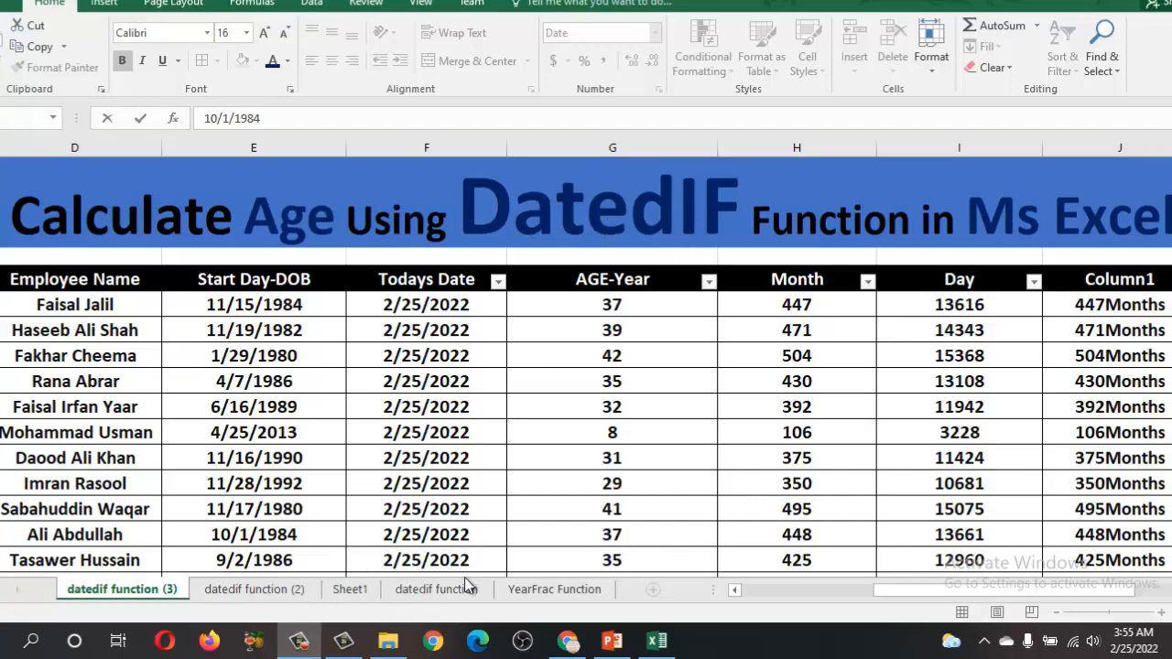
On the datedif function (2) sheet, apply the General number format to the first AGE-Year cell, G7.
click(560, 596)
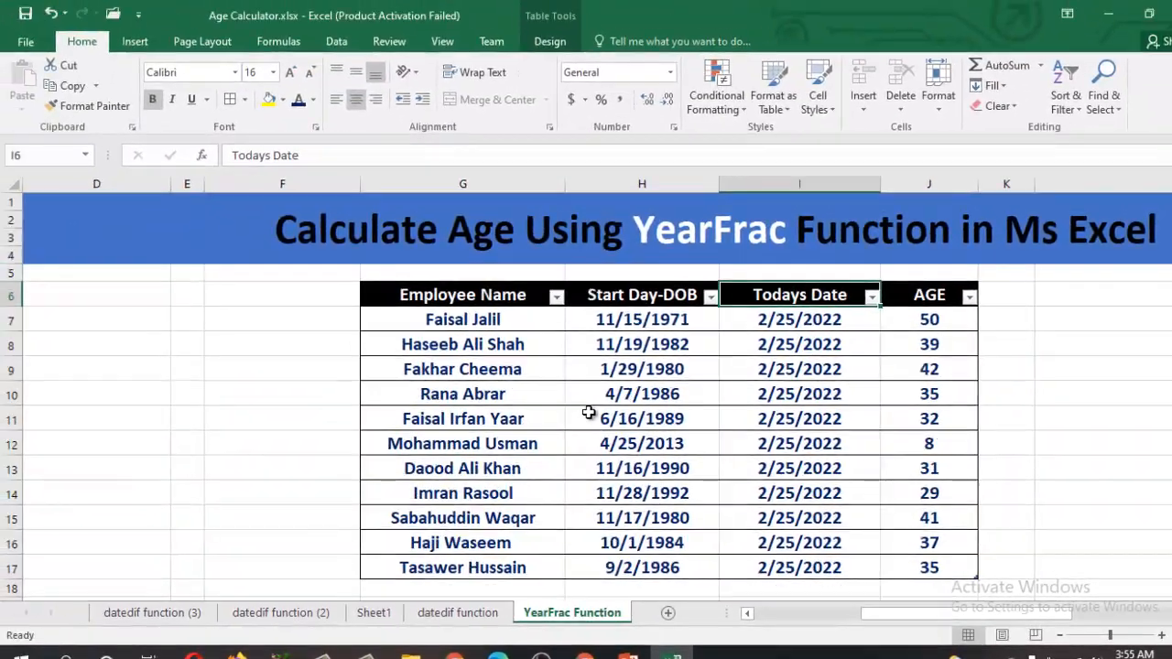
click(289, 615)
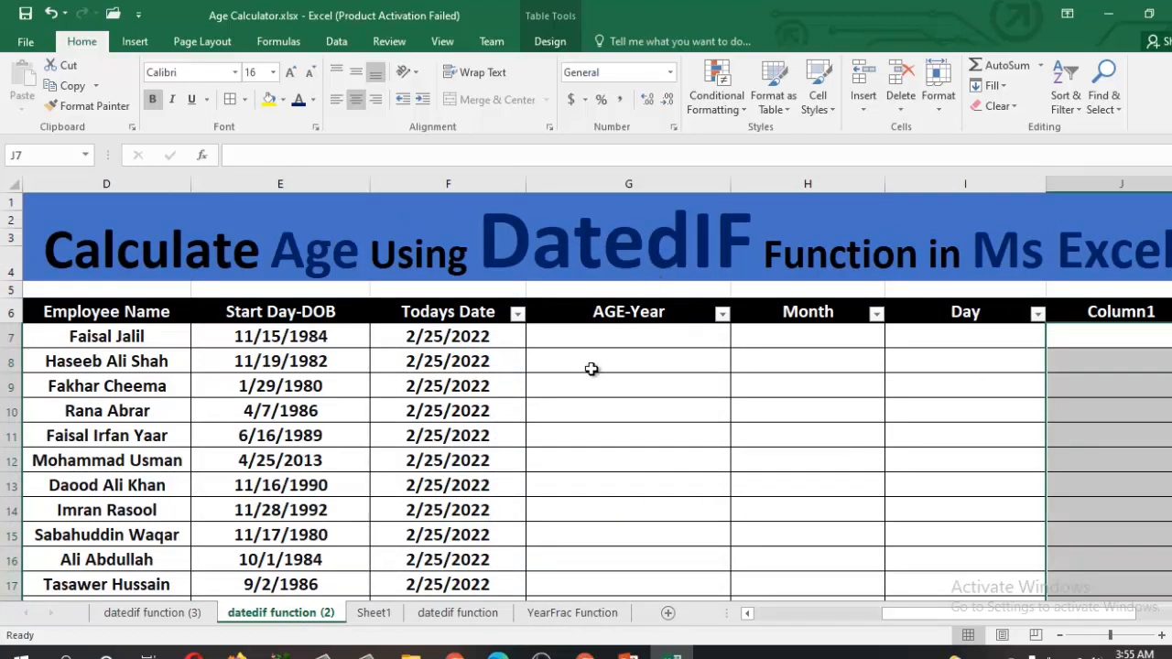
click(588, 339)
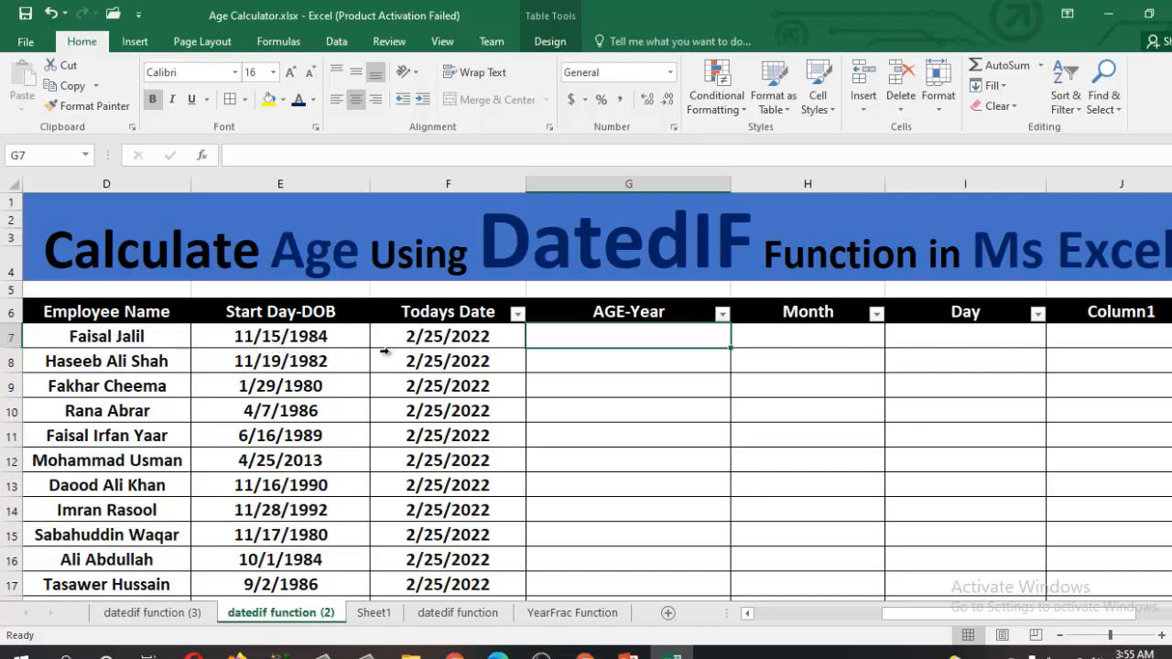
click(445, 337)
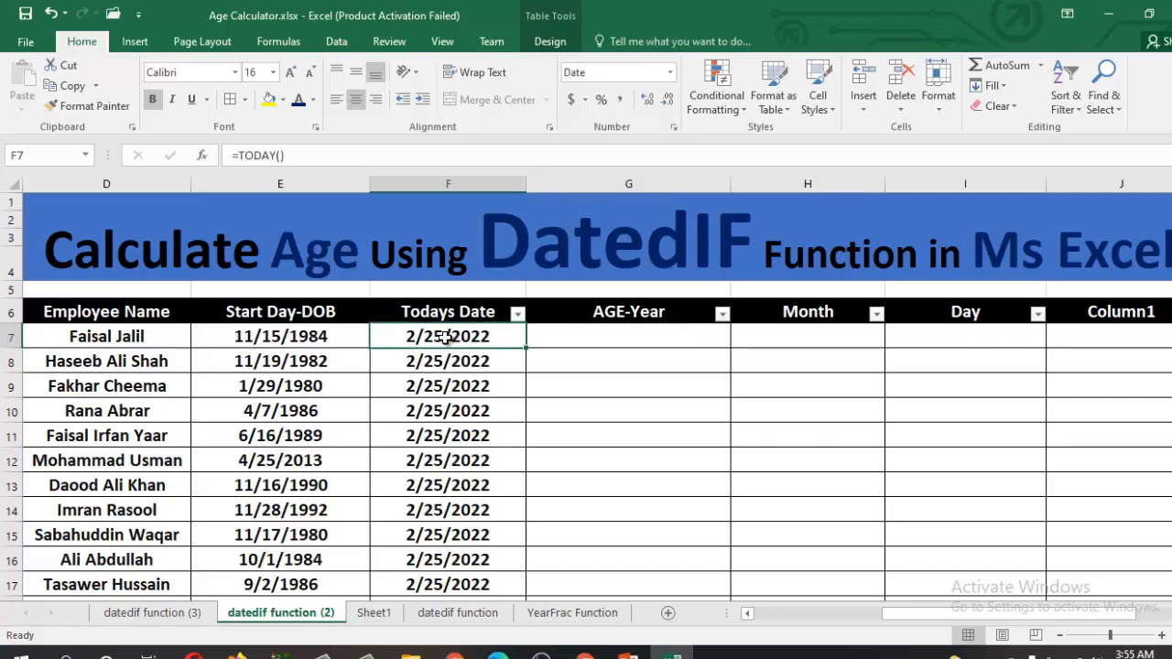
click(602, 341)
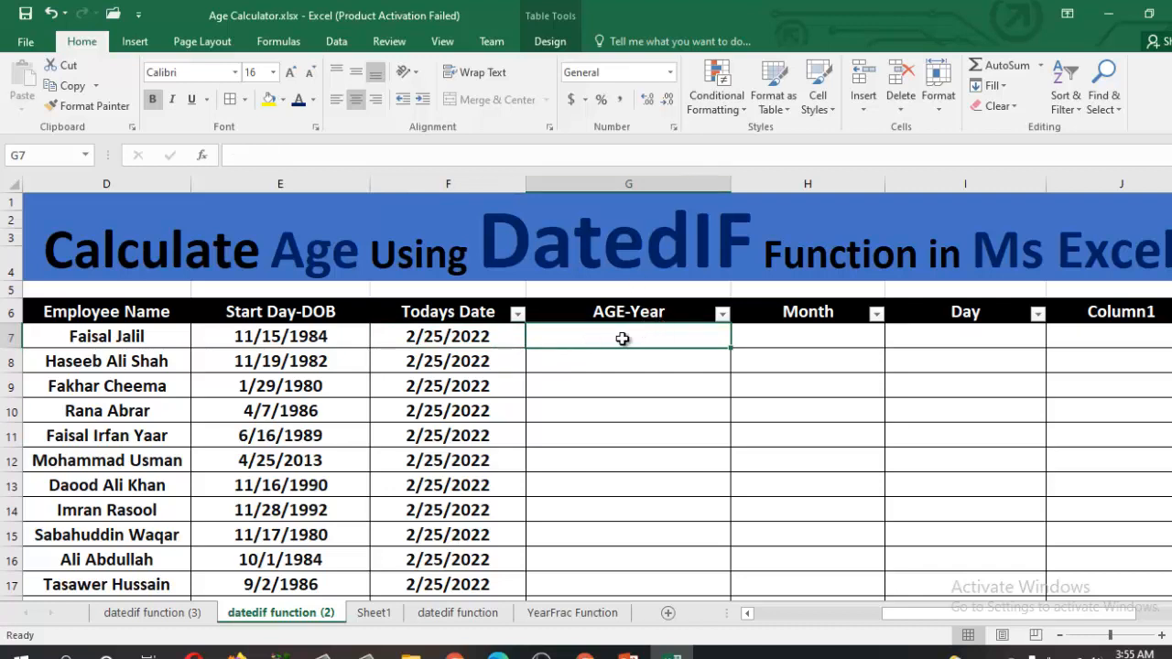
click(671, 73)
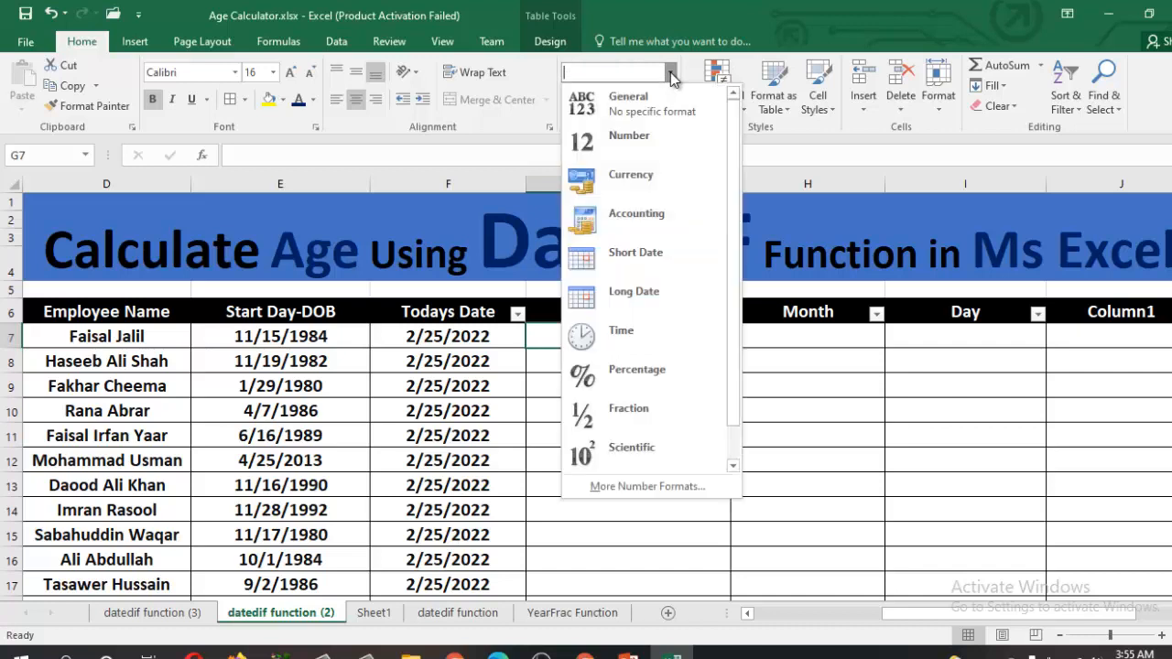
click(617, 111)
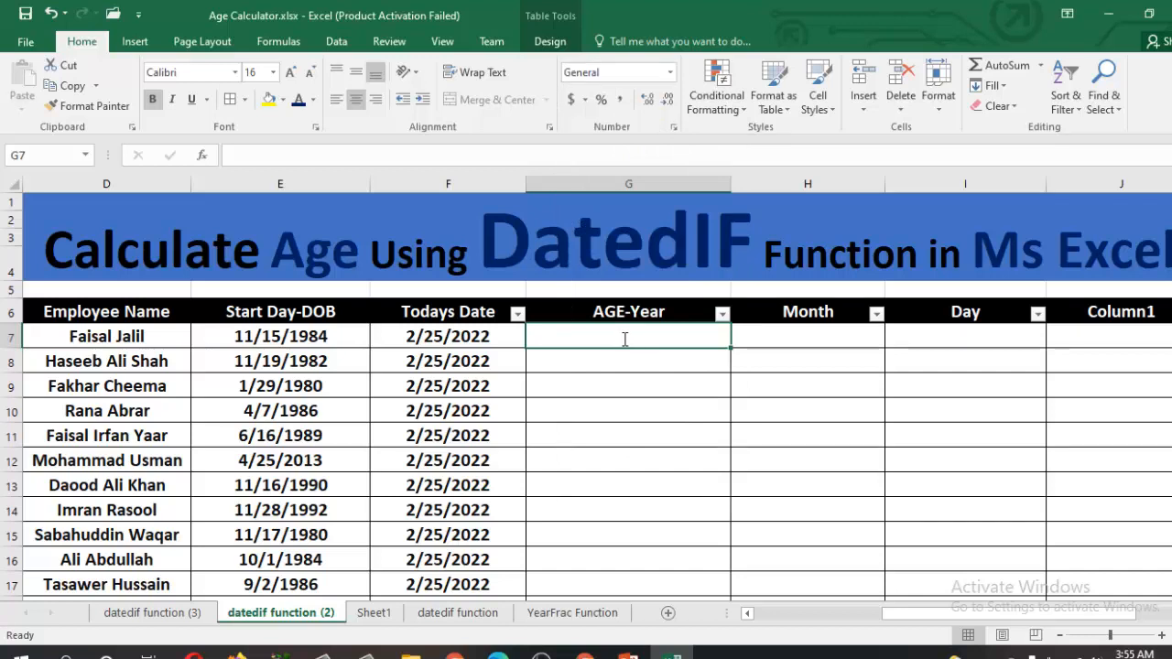
Begin a DATEDIF formula in G7 with E7 as the start date and TODAY() as the end date.
text(=da)
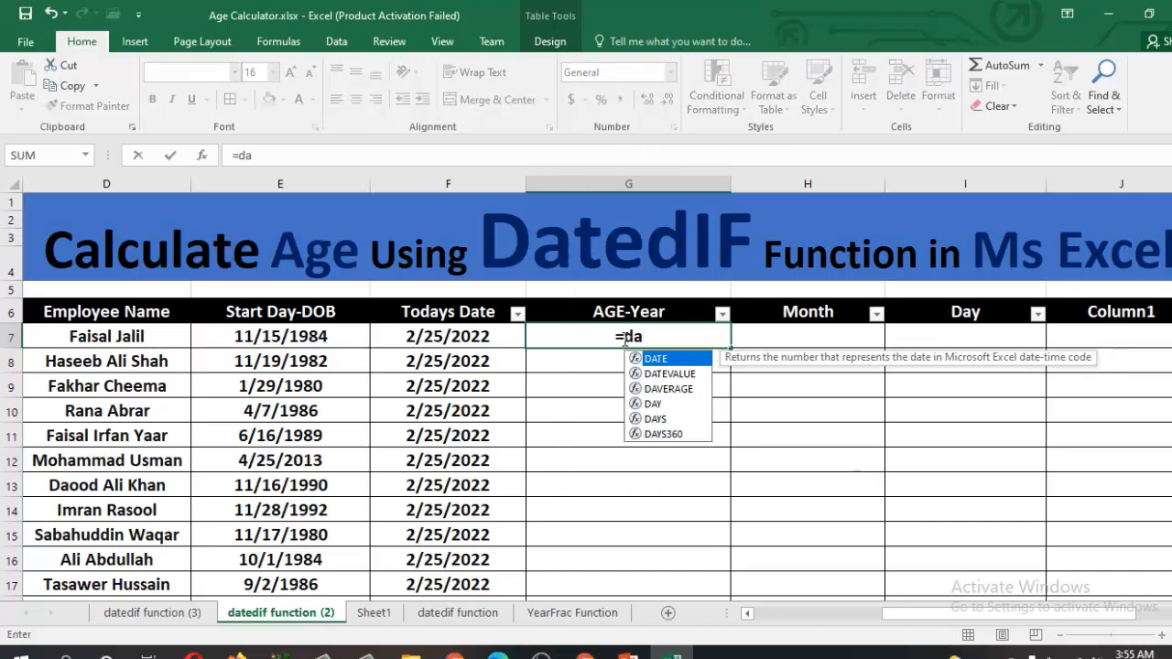
text(tedif)
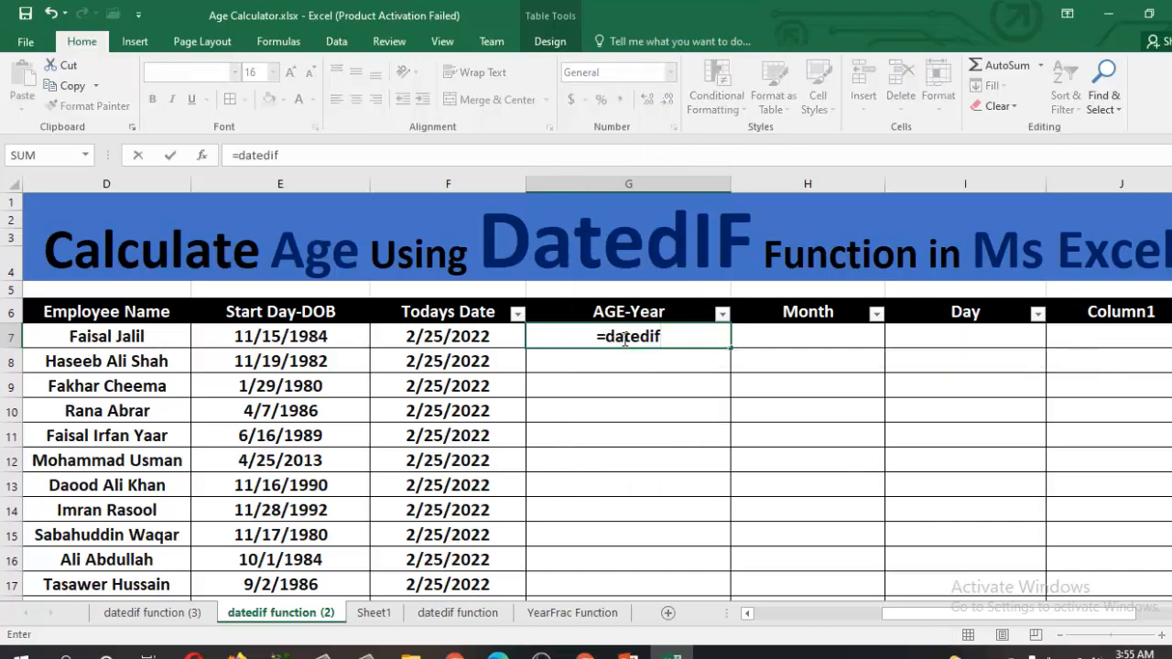
text(()
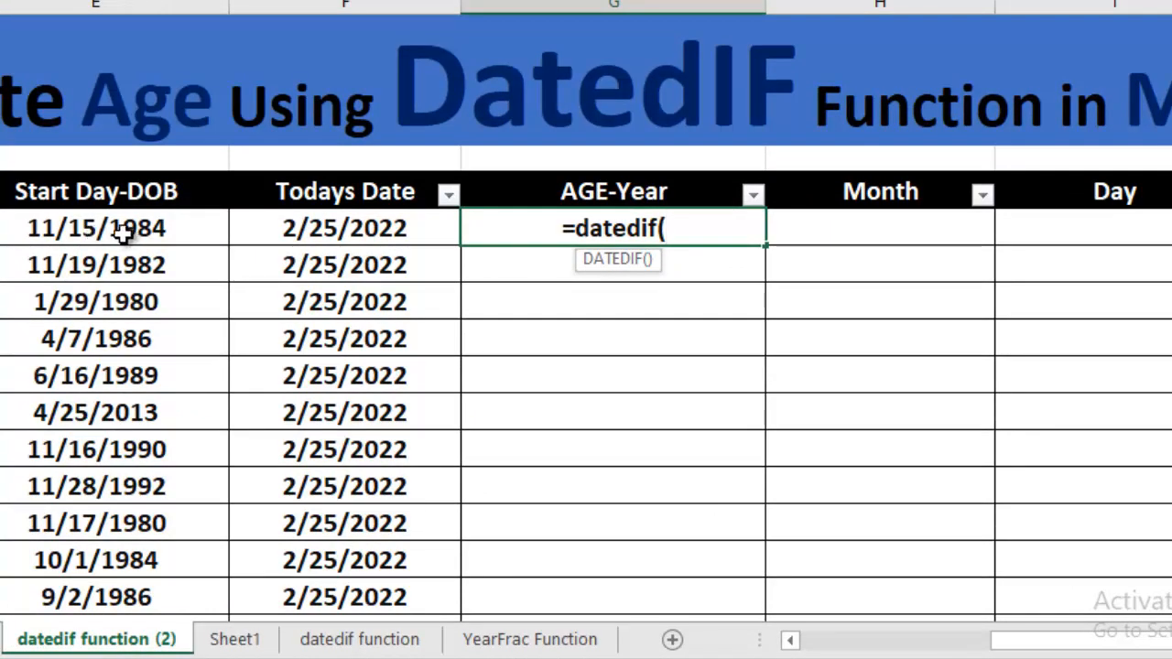
click(126, 234)
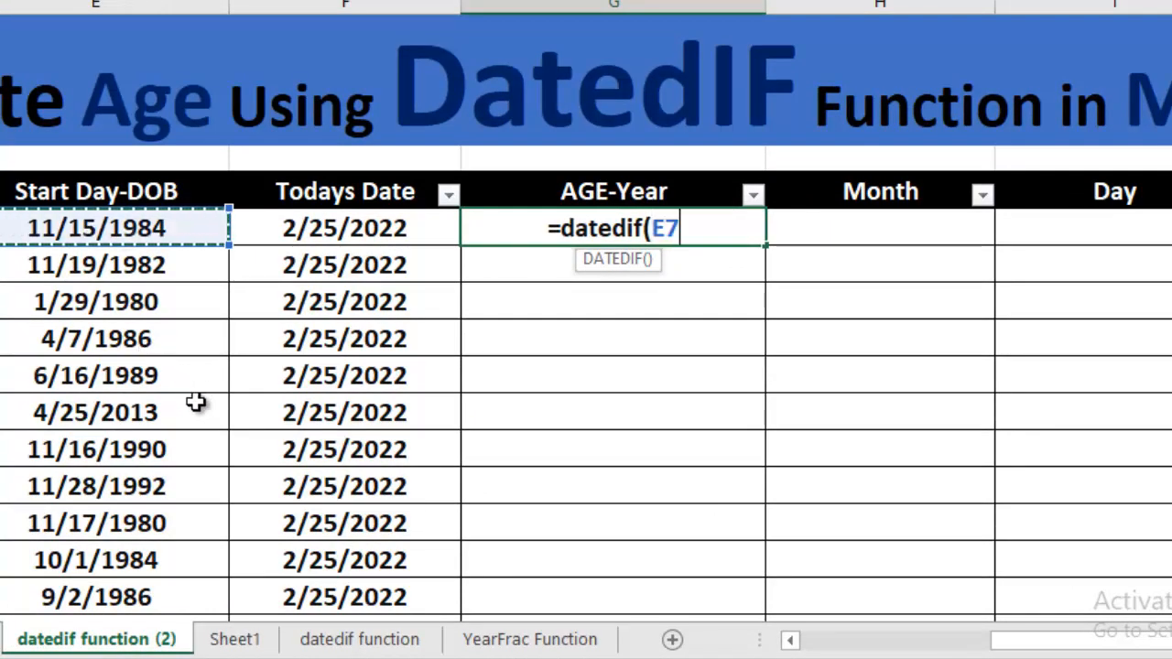
text(,)
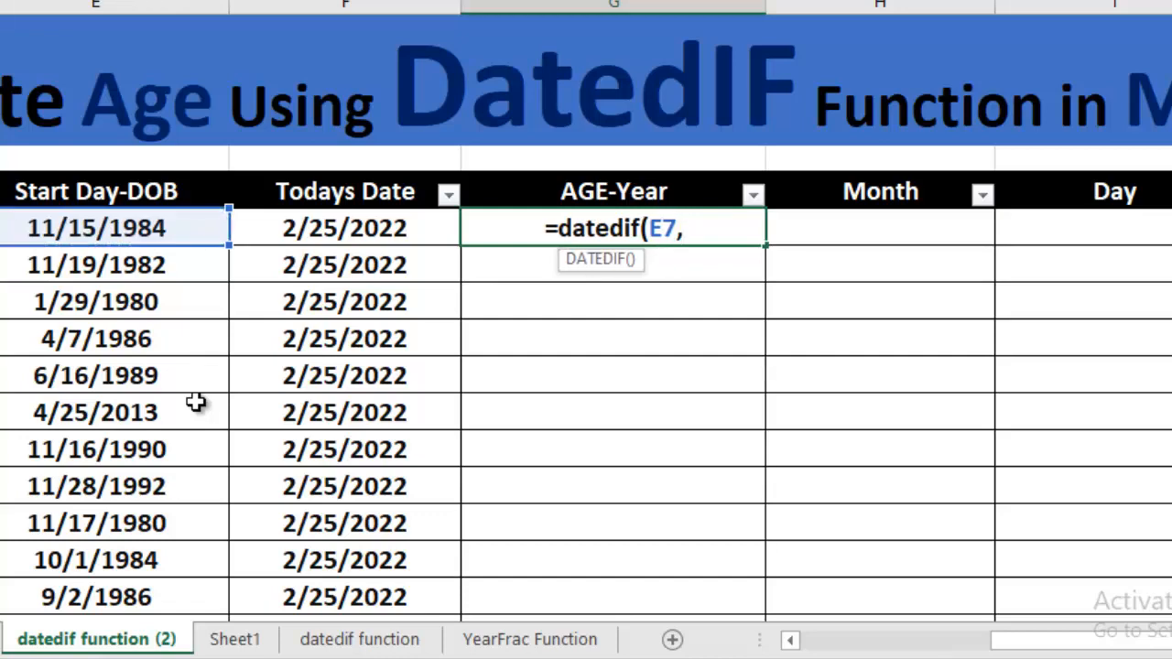
text(to)
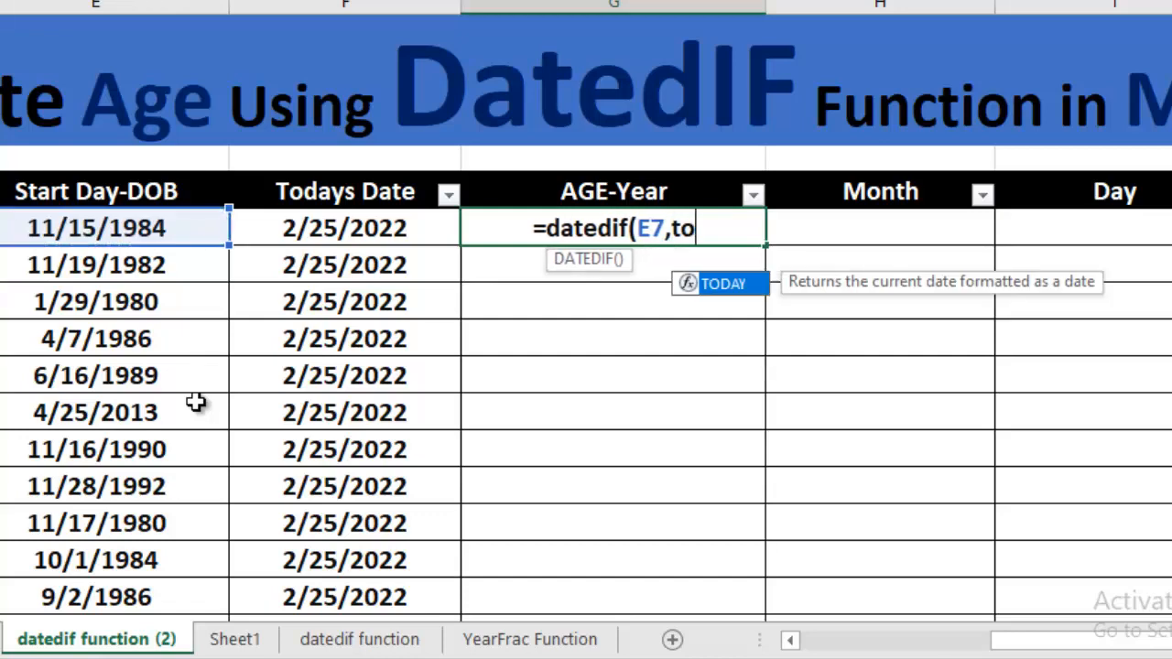
text(day)
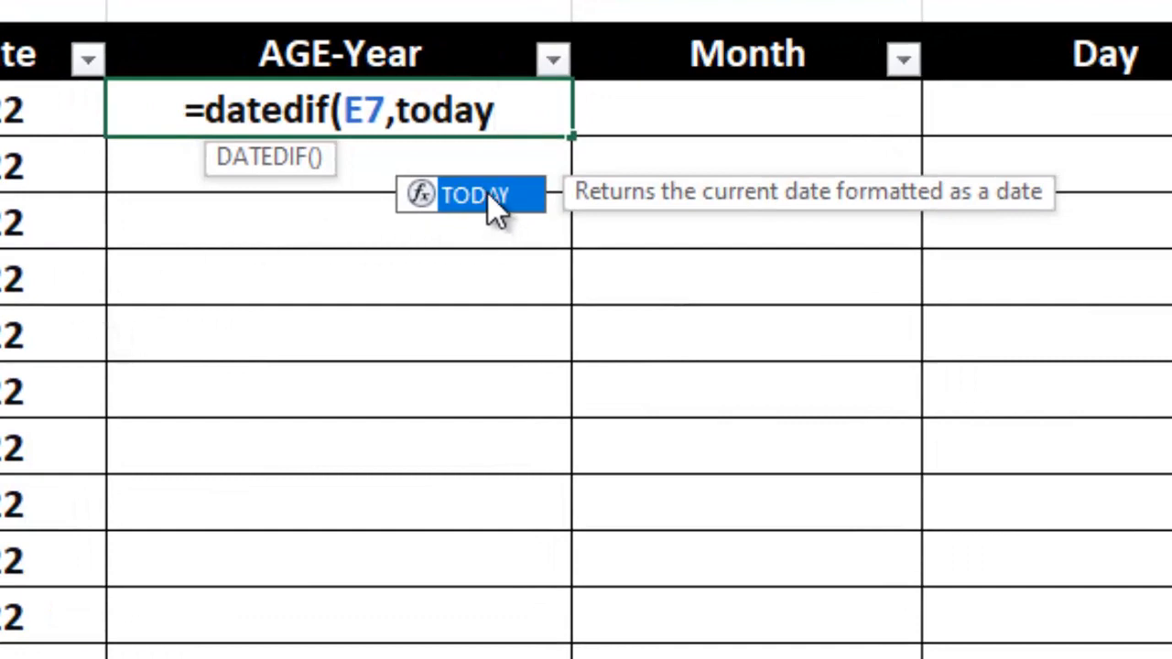
double_click(479, 197)
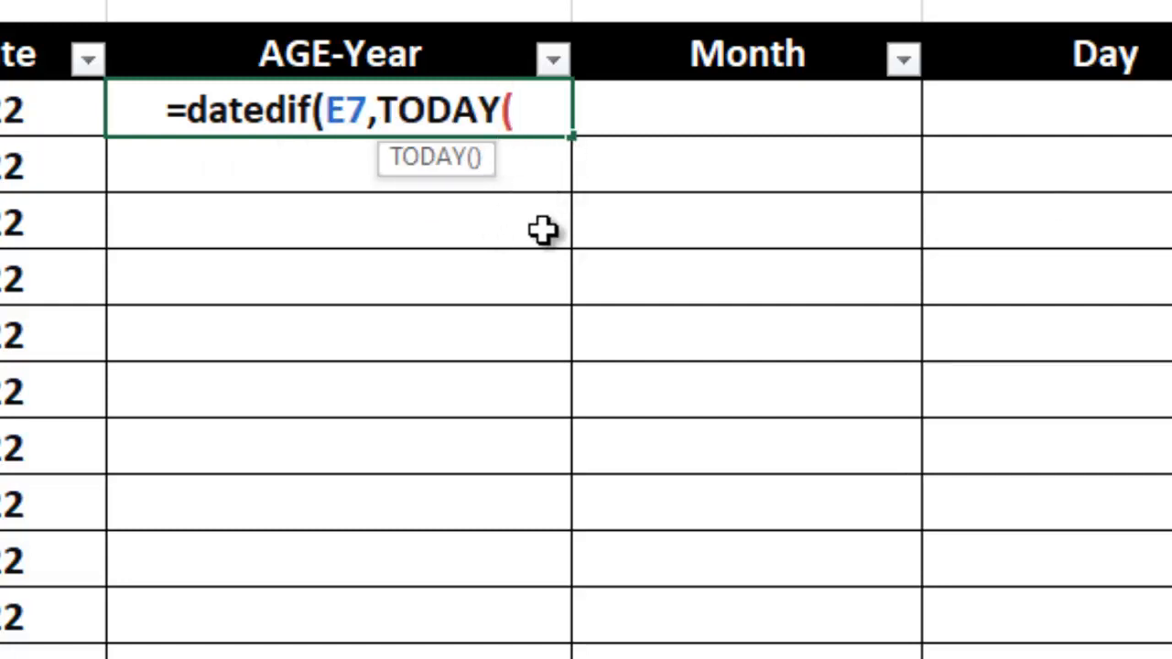
text())
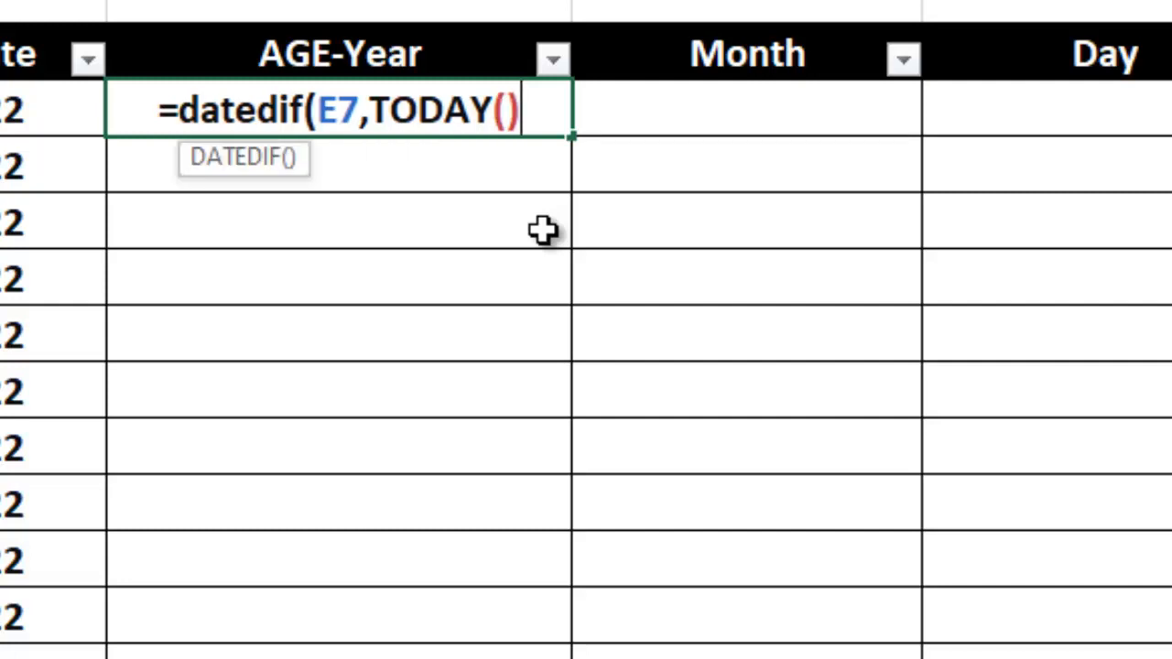
Complete the G7 formula with the unit "y" and a closing parenthesis, and enter it for the AGE-Year column.
text(,)
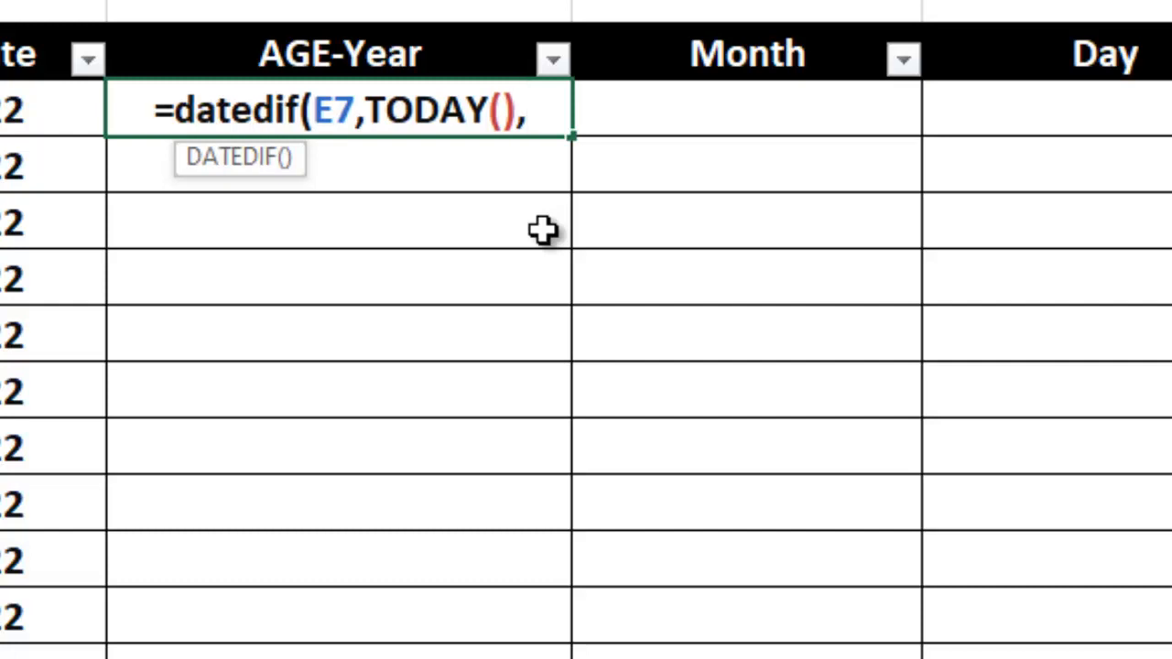
text("")
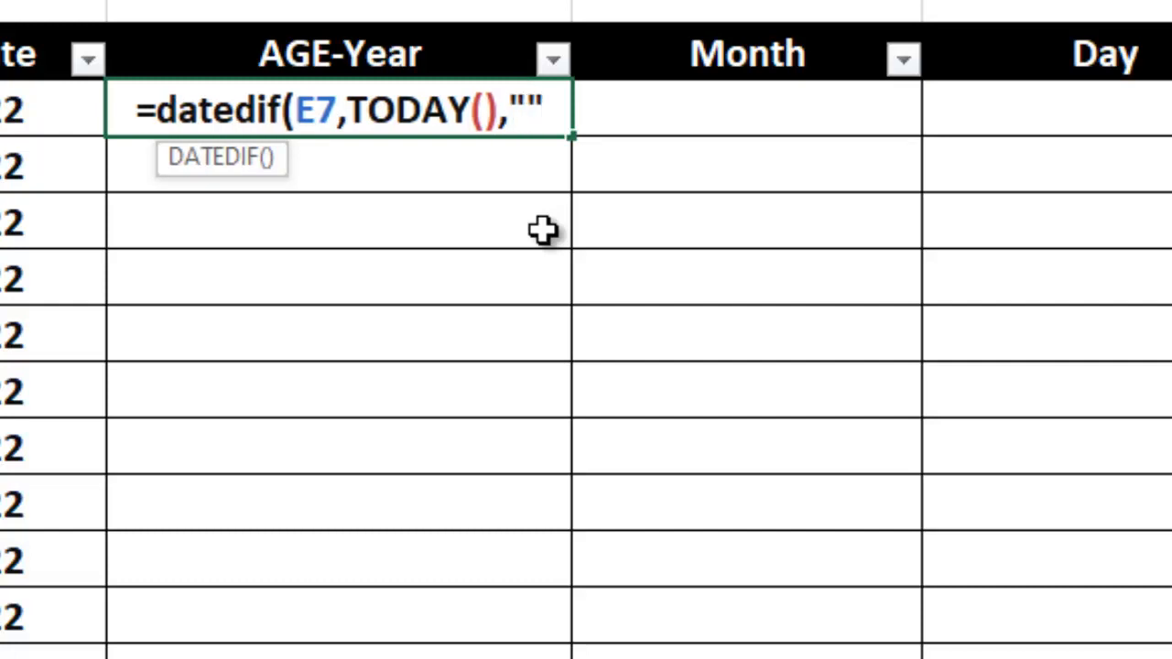
key(Return)
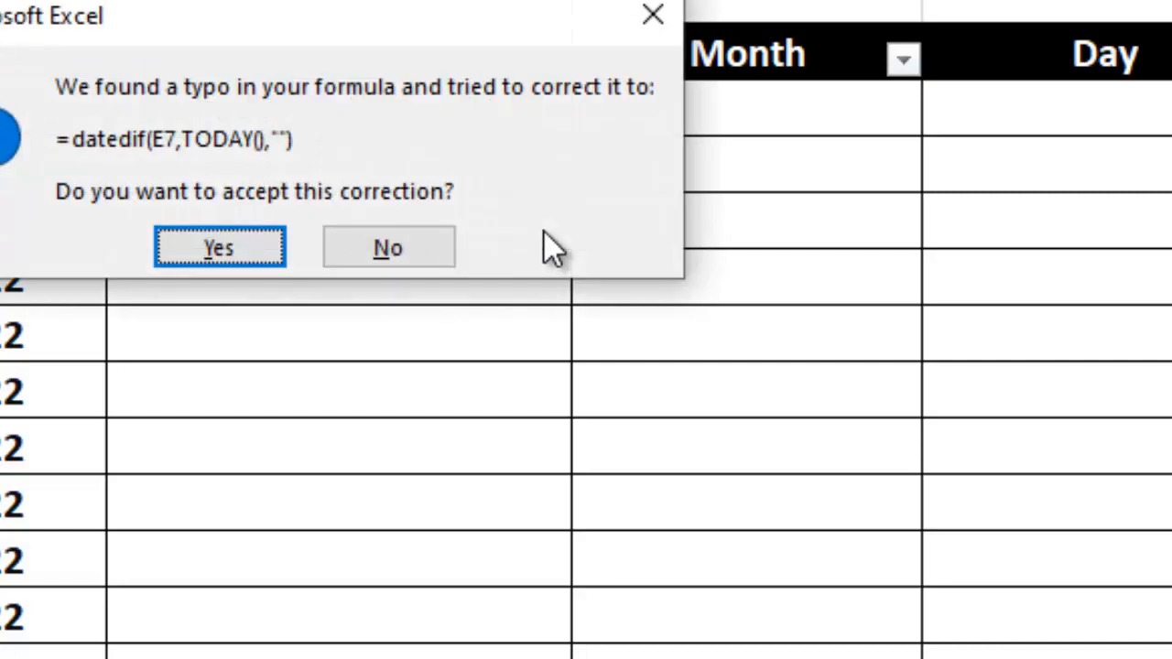
click(652, 14)
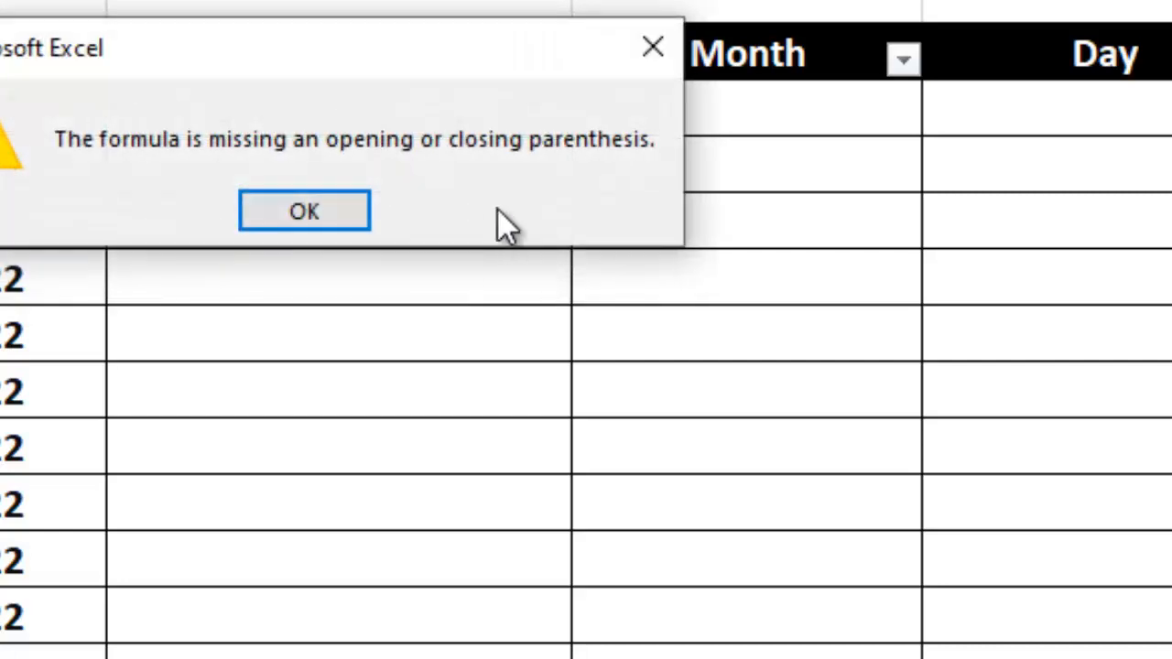
click(635, 64)
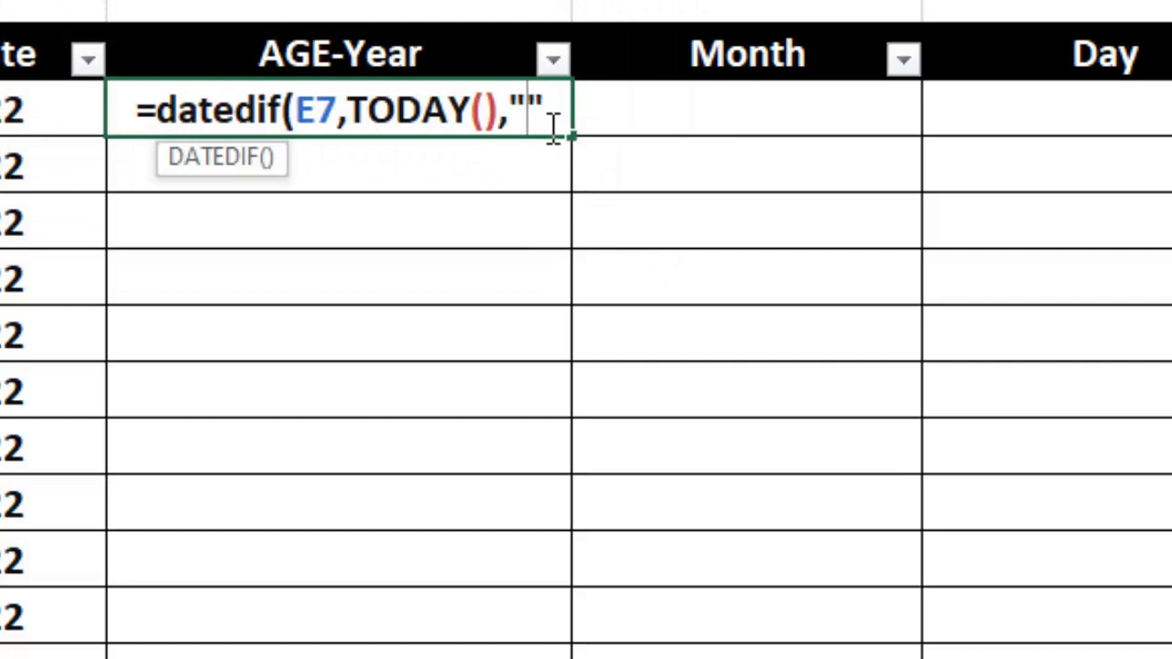
text(y)
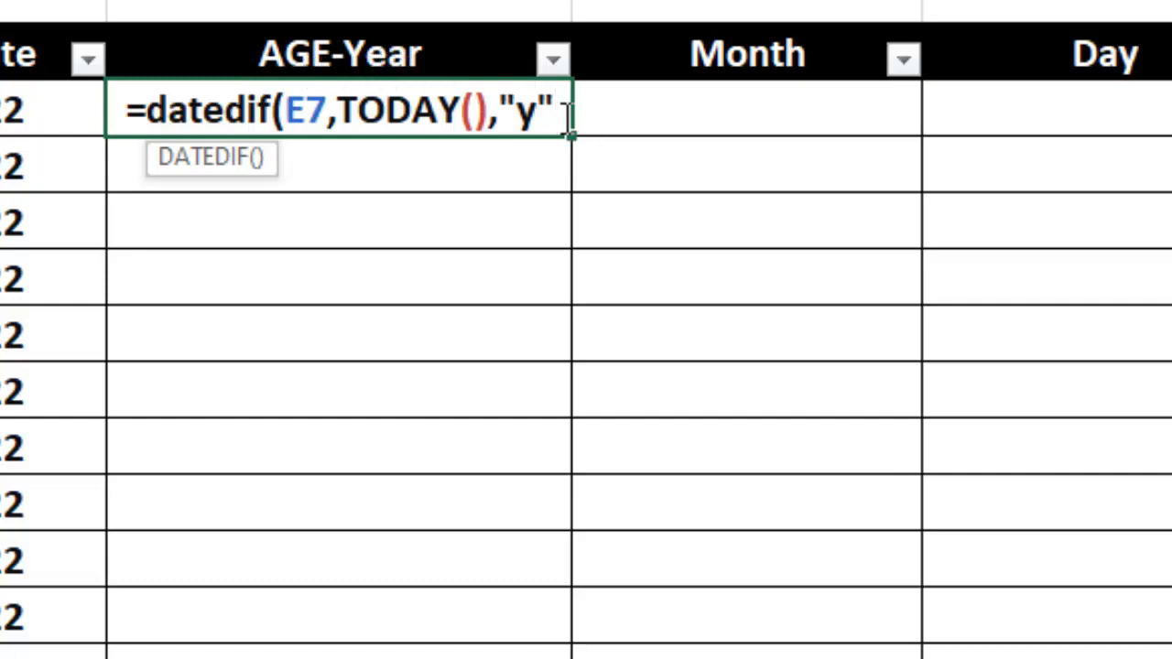
text())
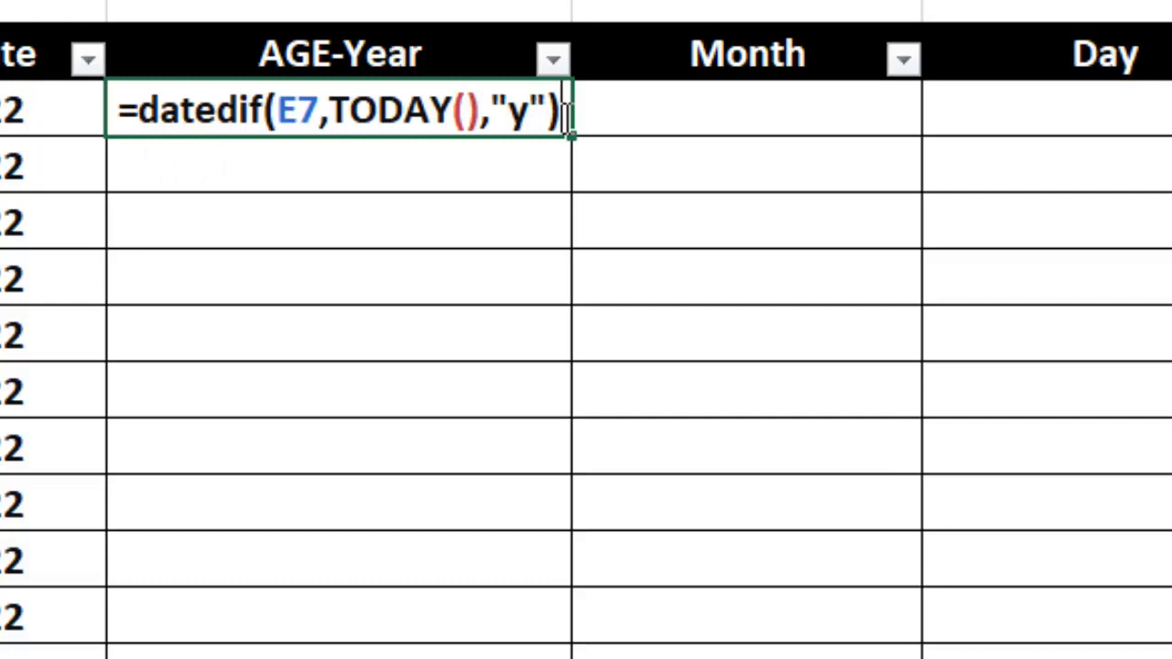
key(Return)
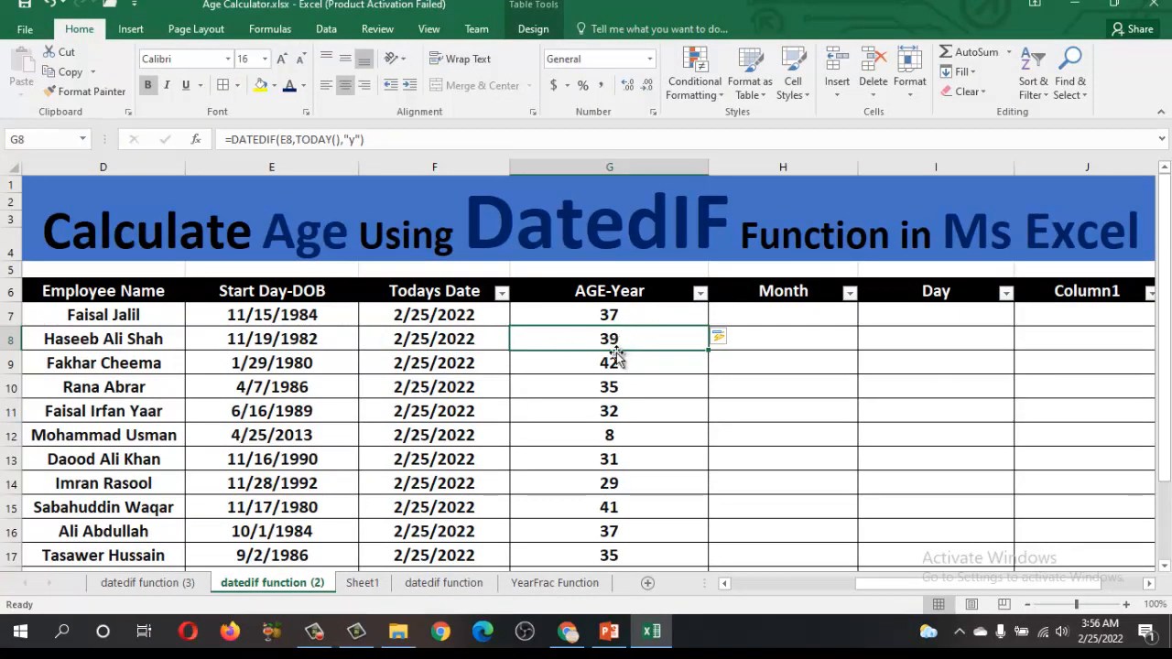
Begin a DATEDIF formula in the first Month cell, H7, with E7 as the start date and TODAY() as the end date.
click(241, 389)
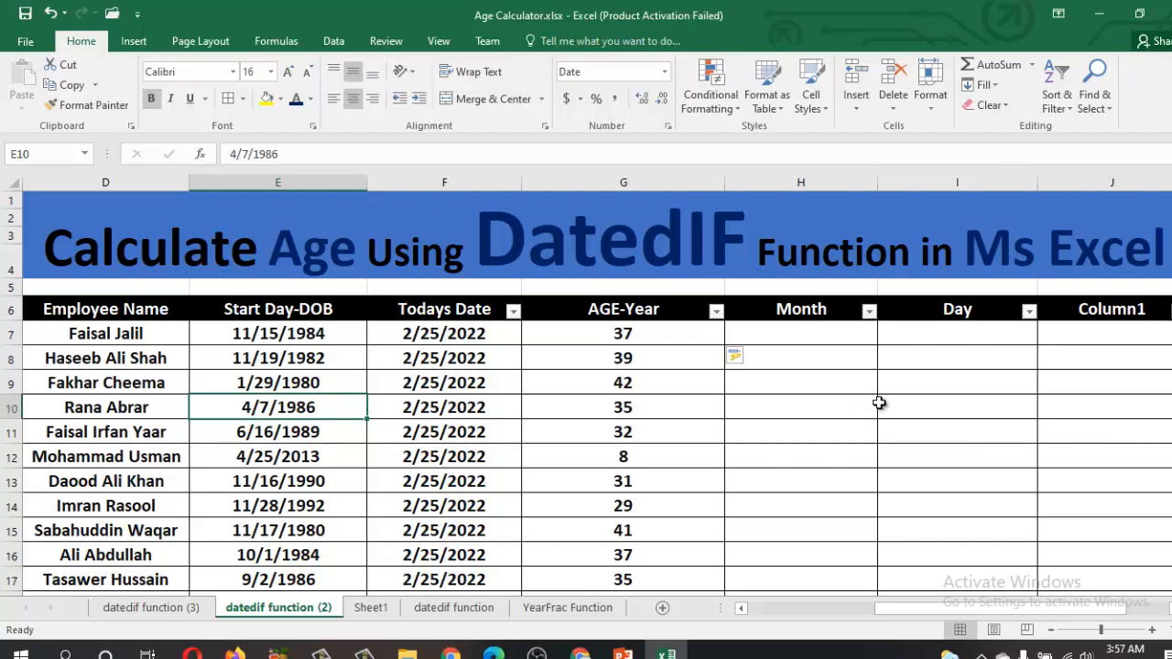
click(806, 336)
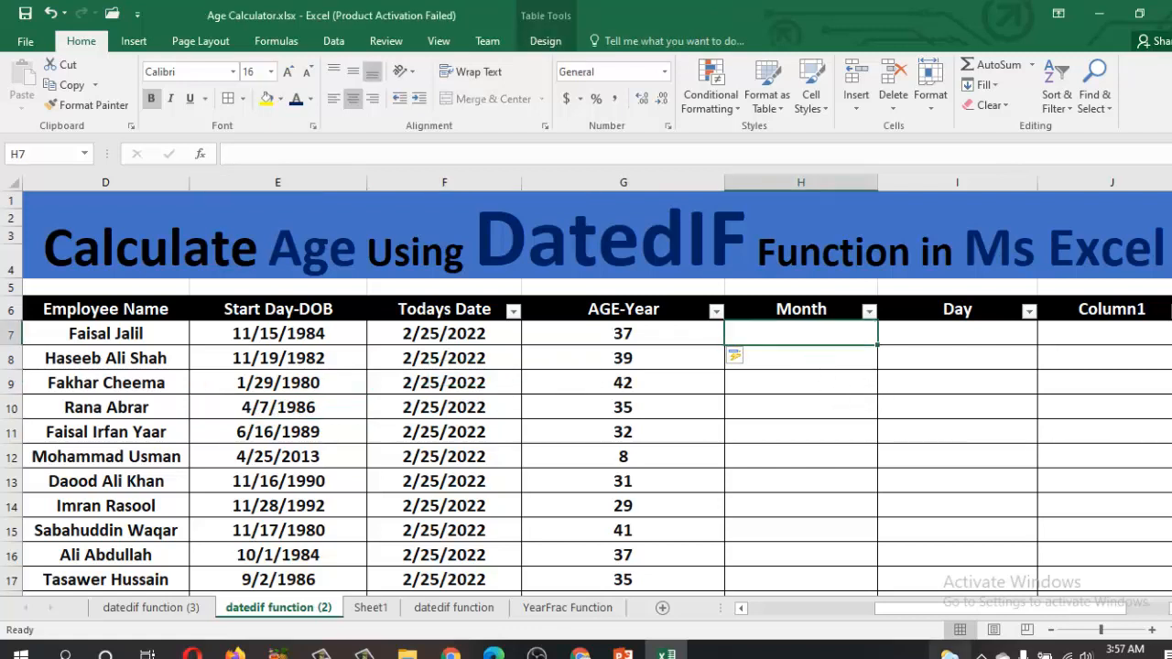
text(=)
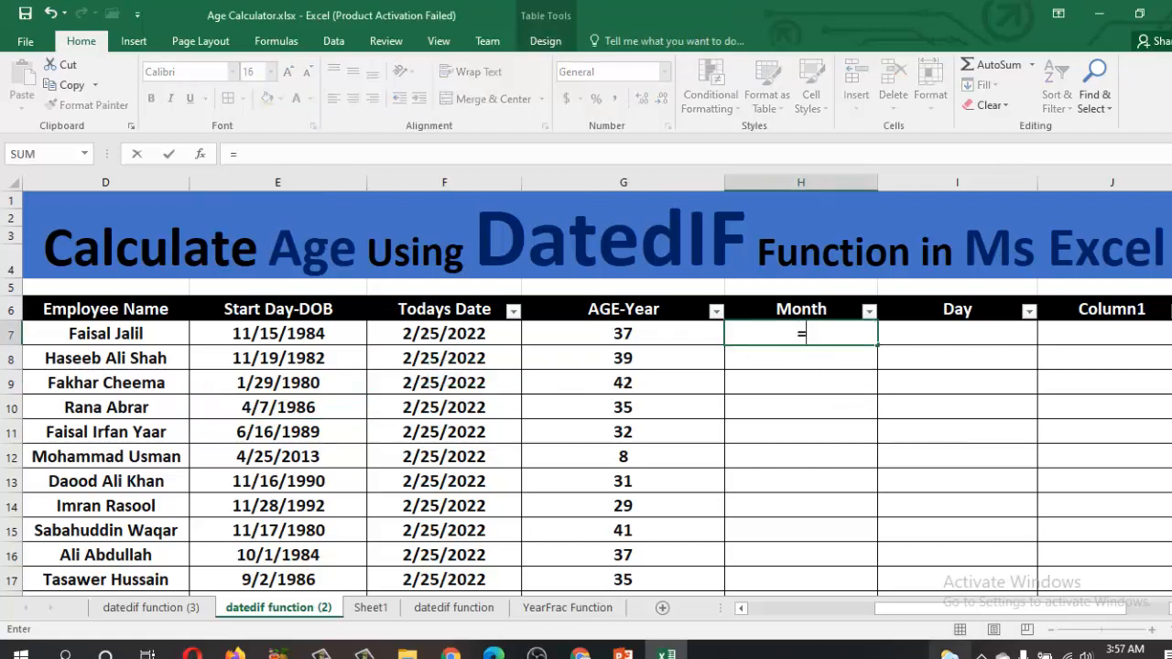
mouse_move(951, 656)
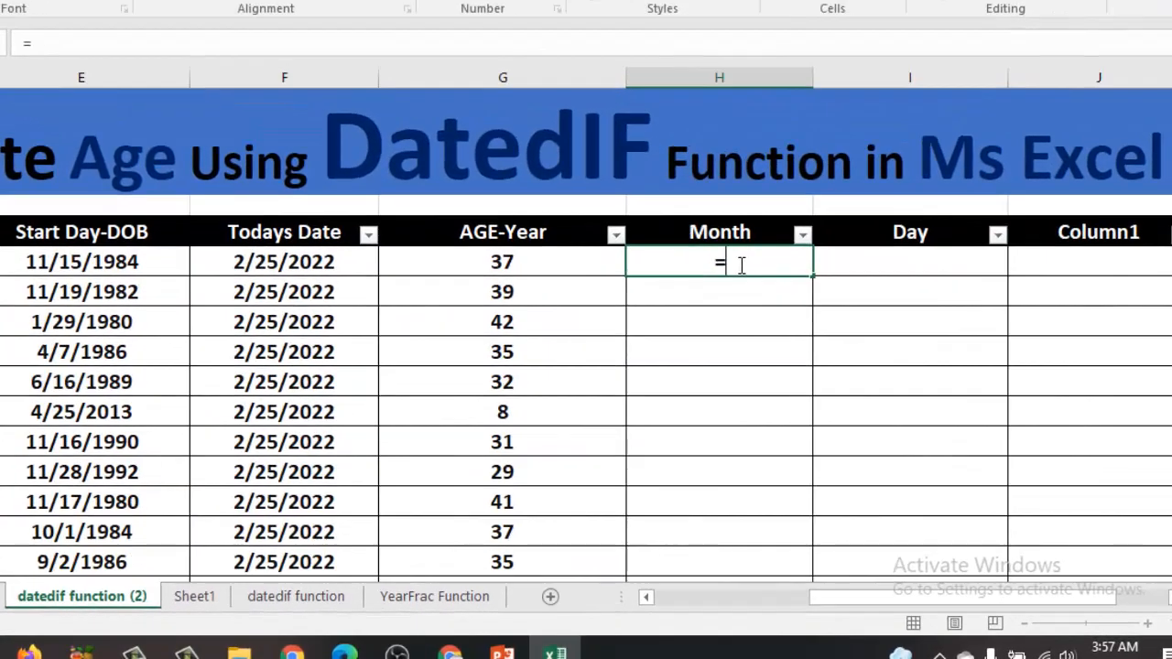
text(dat)
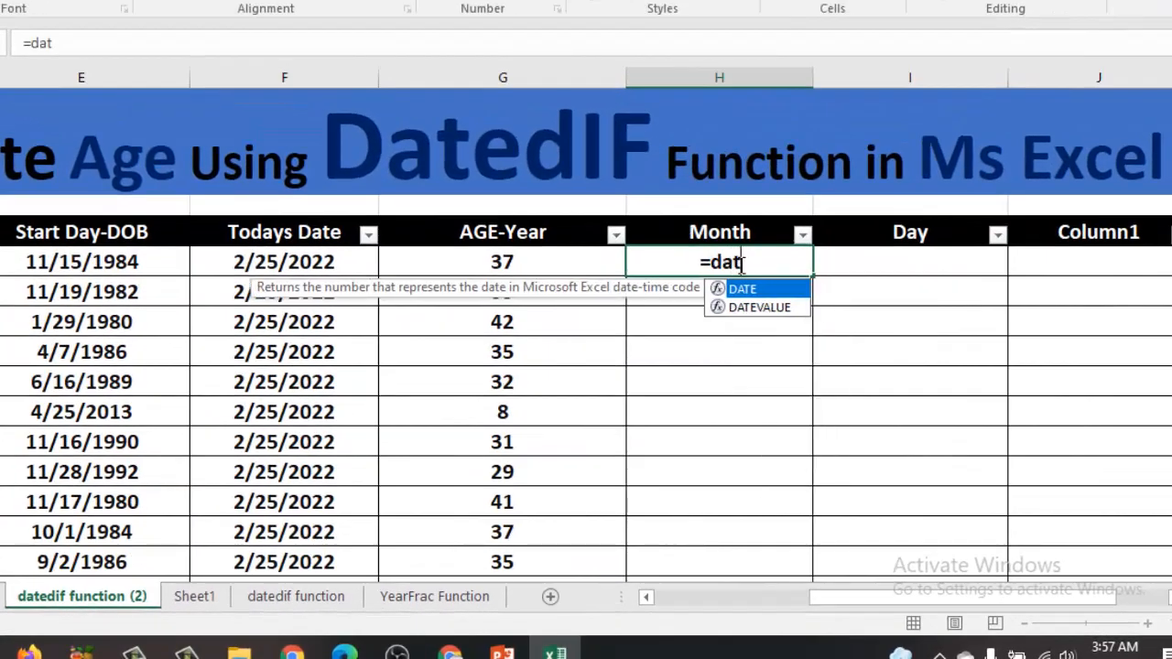
text(edif)
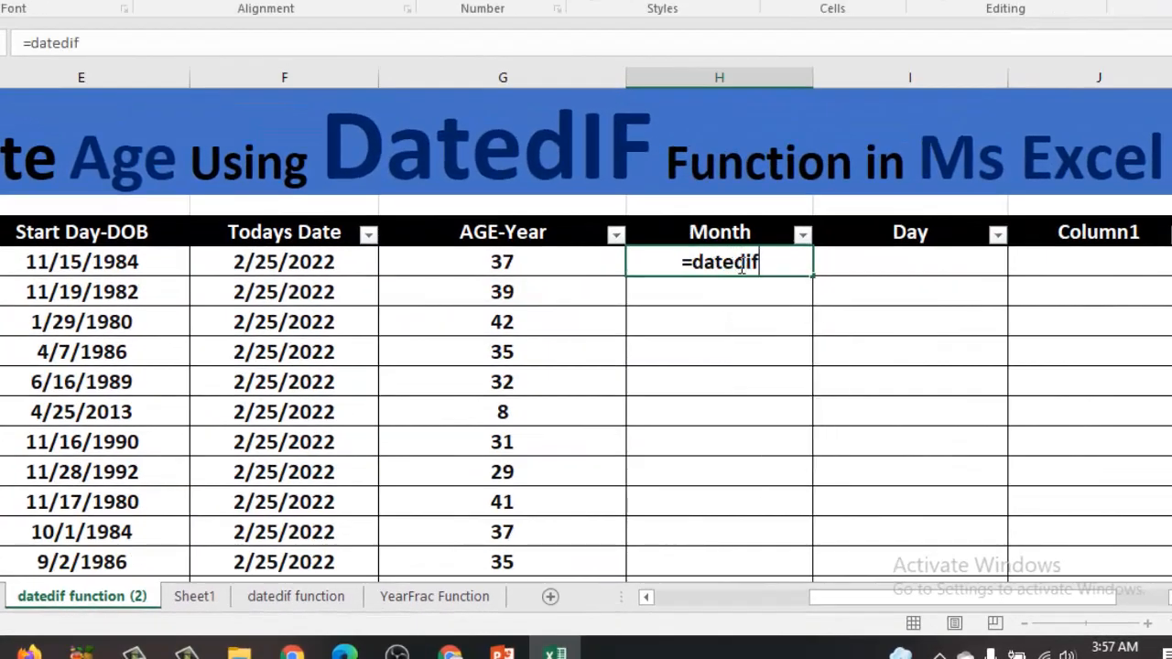
text(())
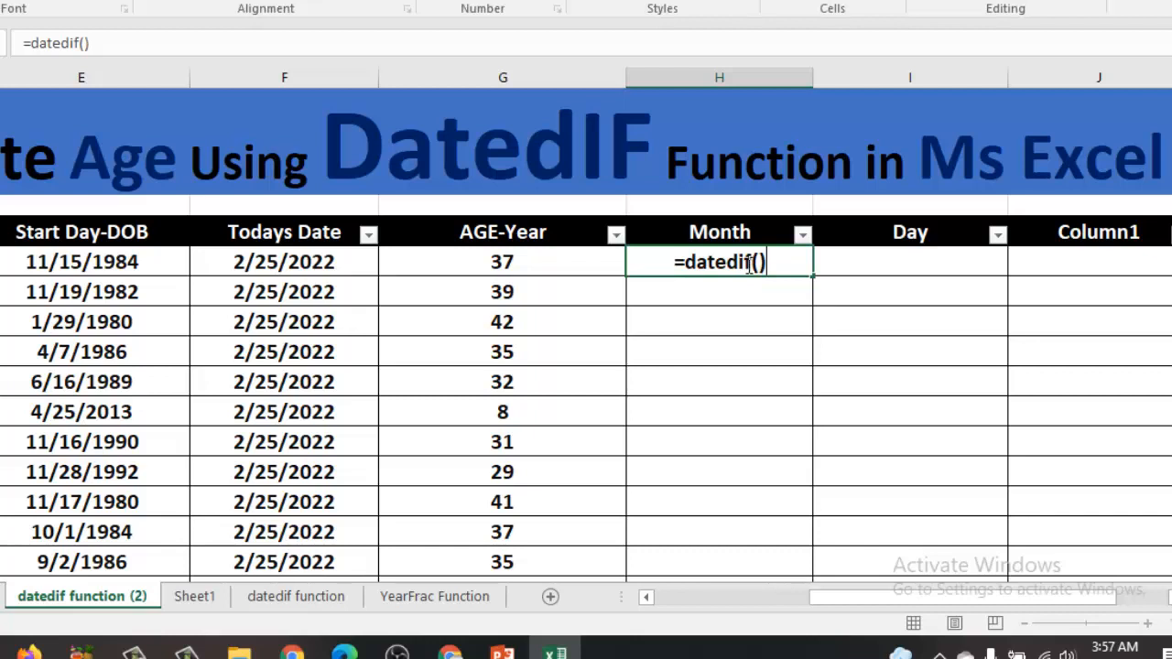
click(761, 263)
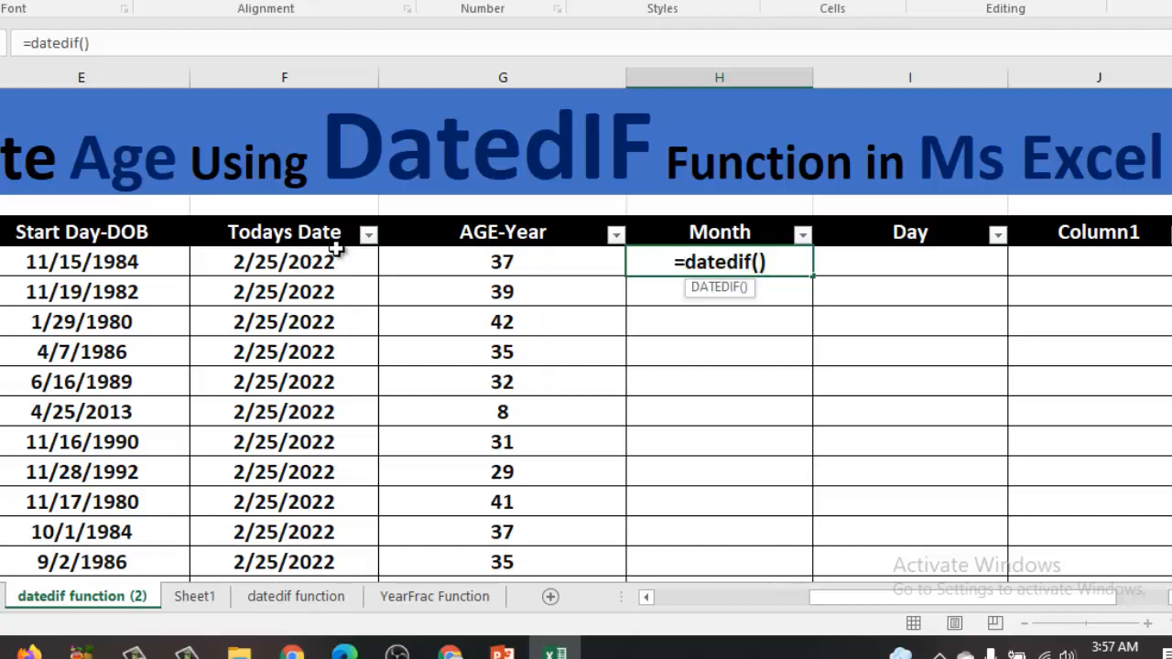
click(144, 263)
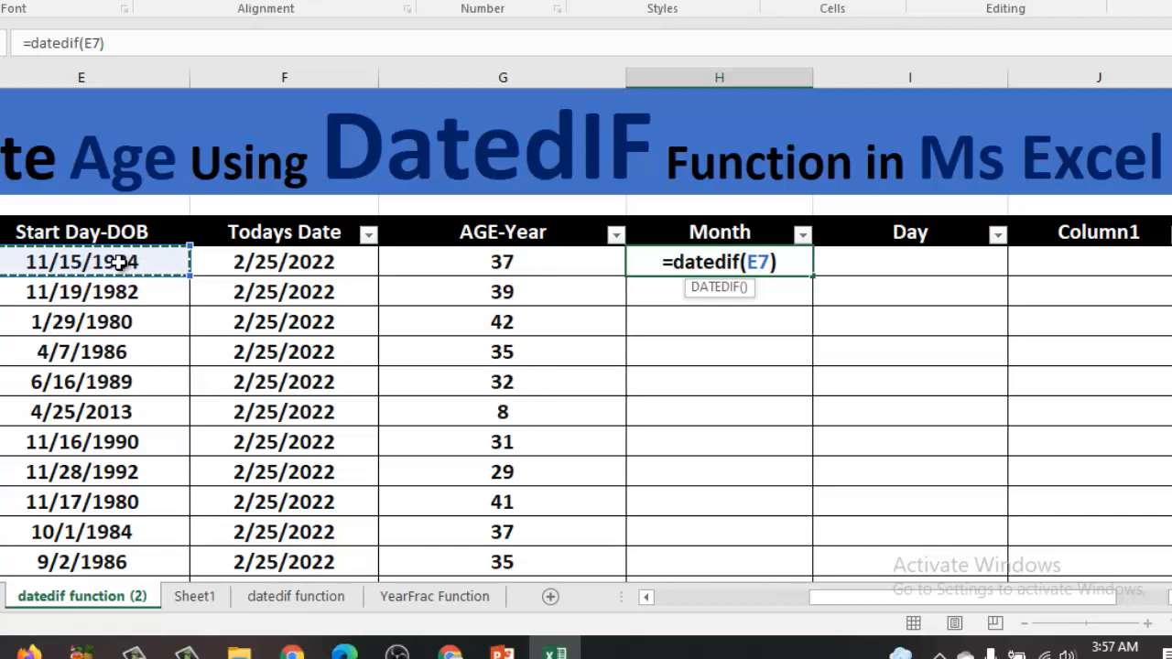
text(,today)
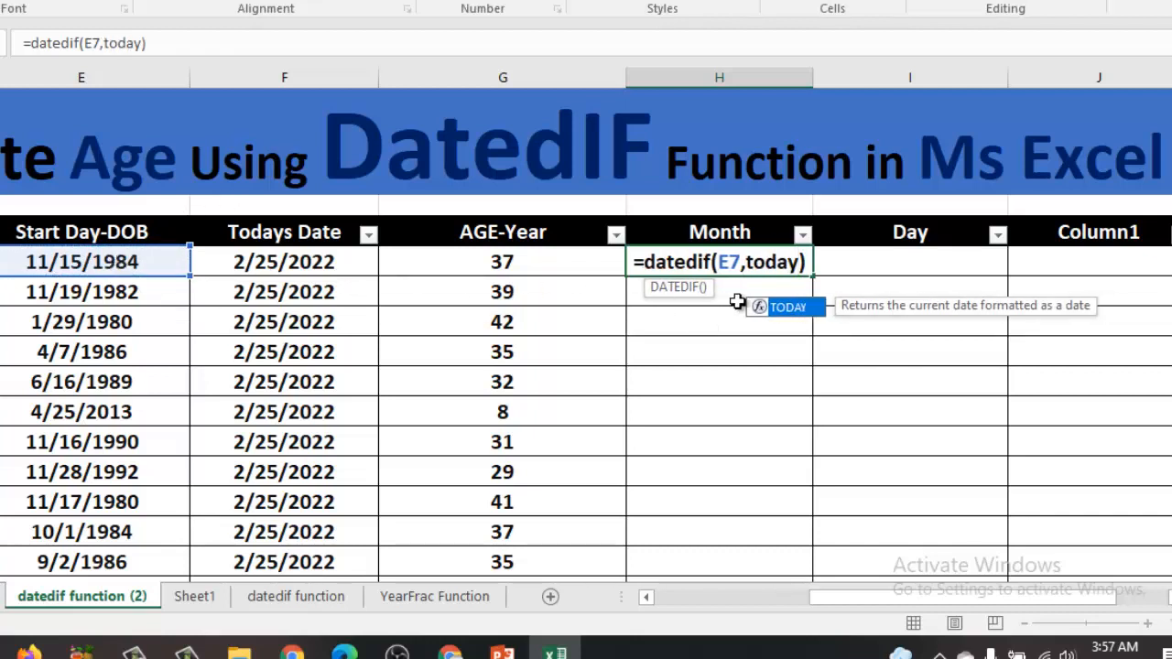
double_click(787, 307)
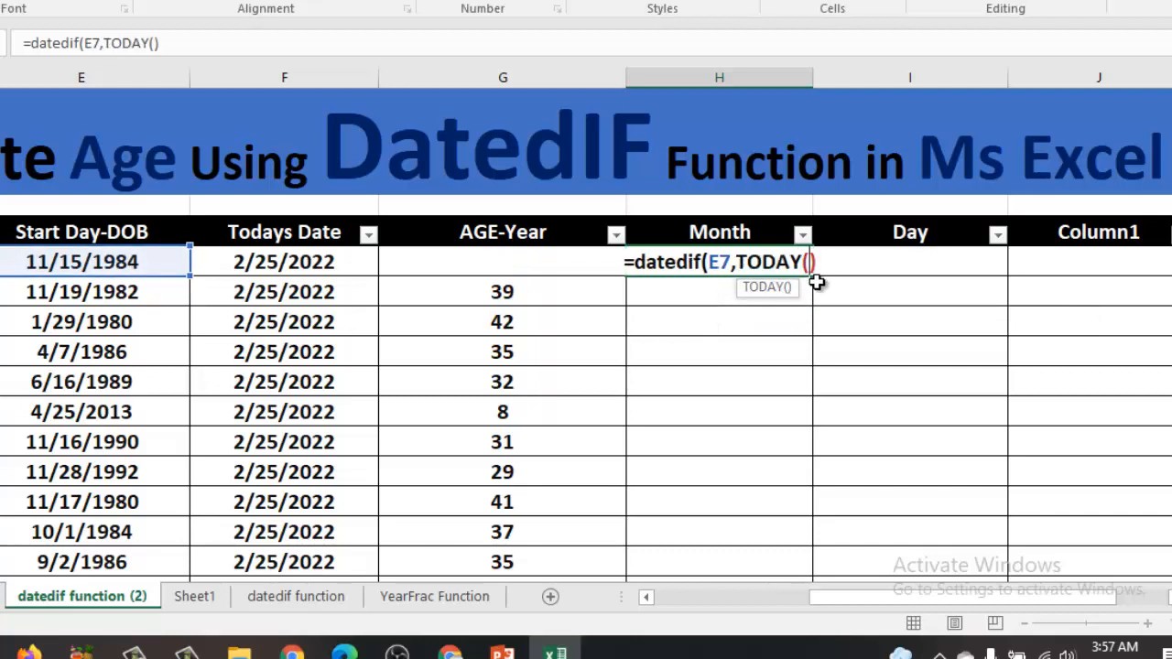
Complete the H7 formula with the unit "m" and a closing parenthesis, and enter it for the Month column.
click(824, 266)
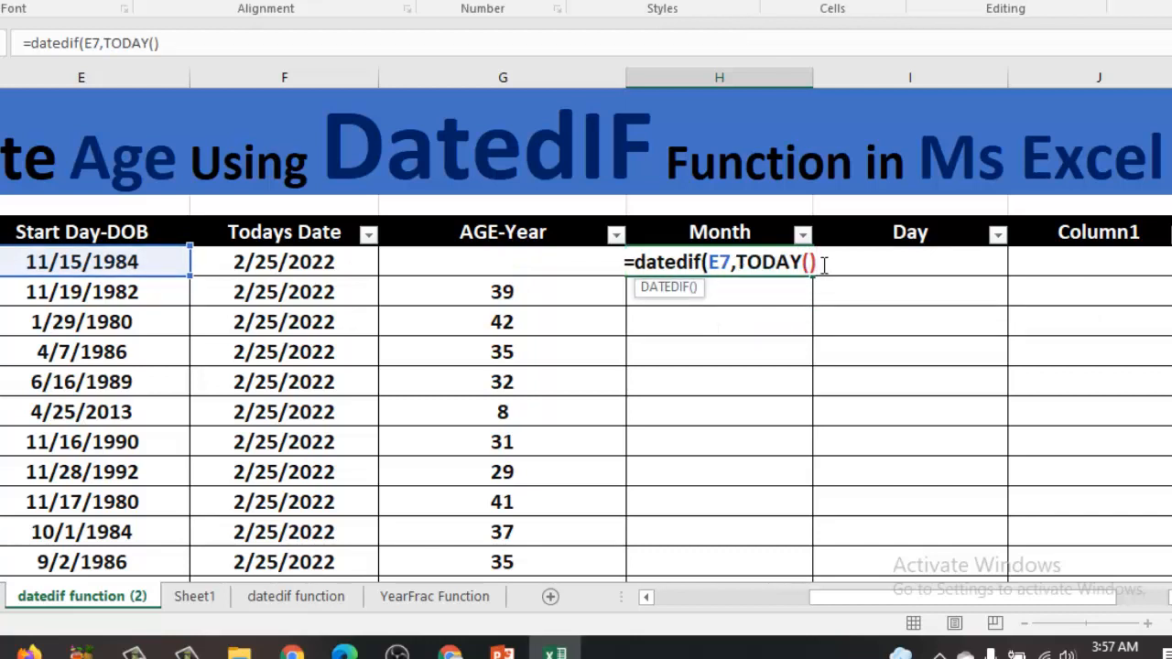
text(,)
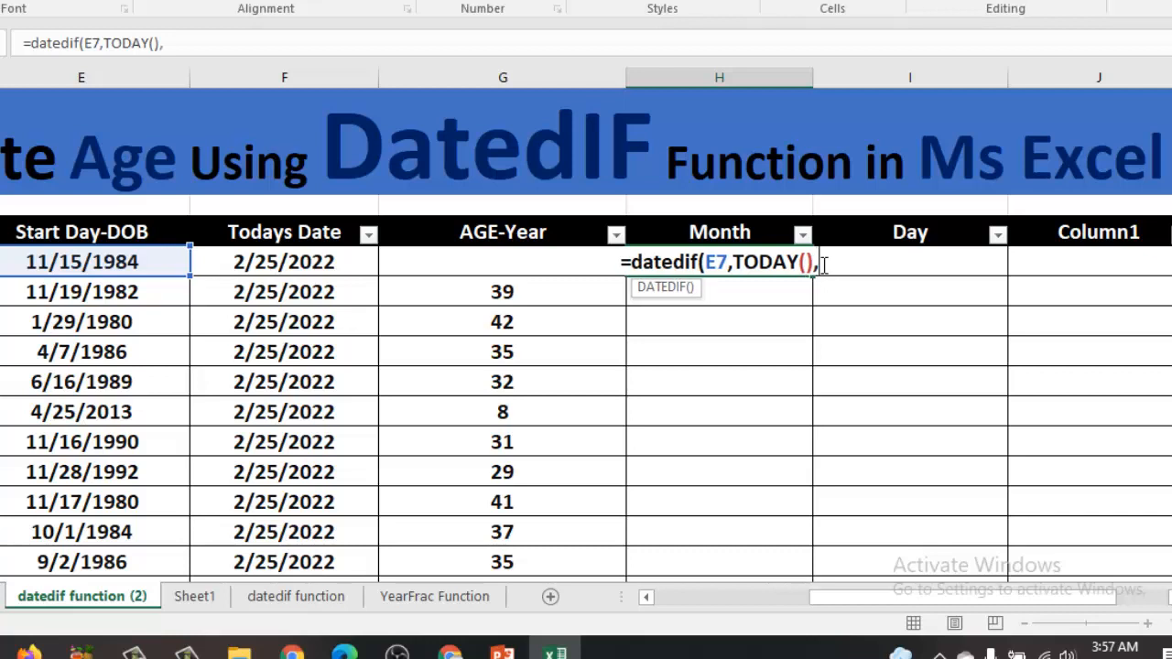
text("")
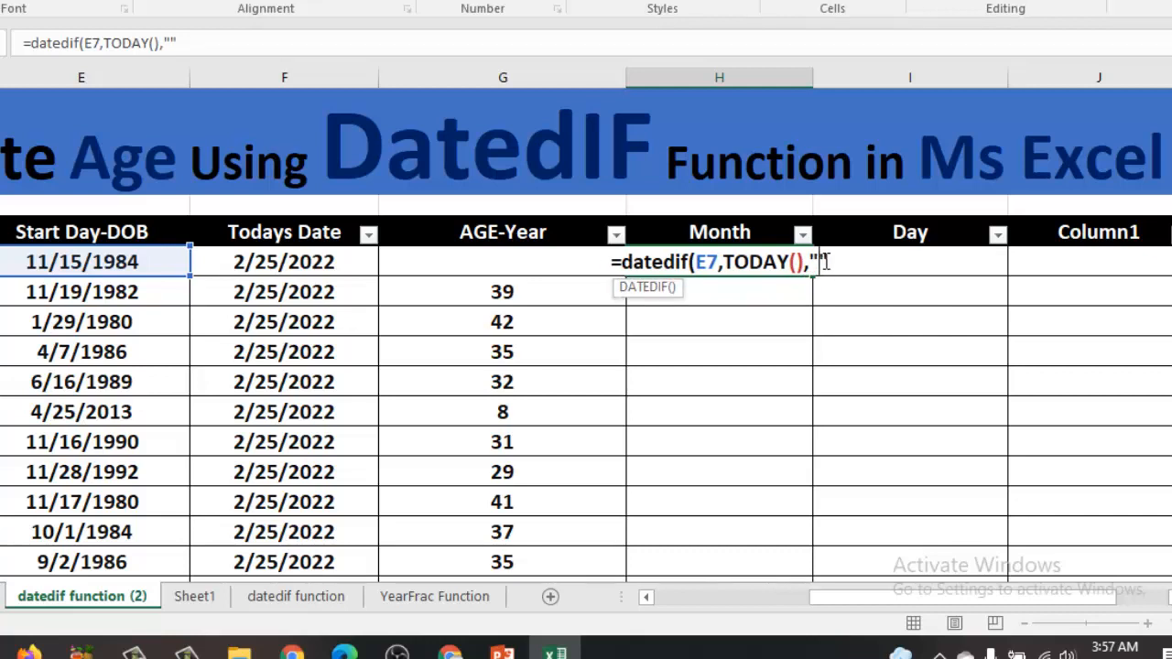
text(m)
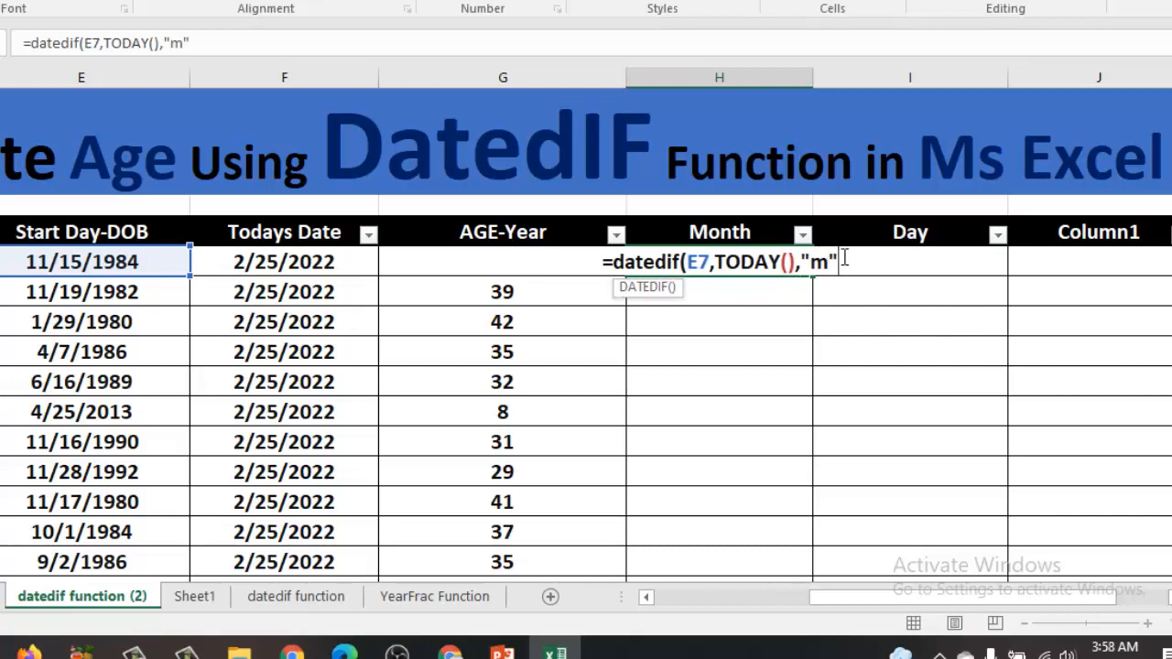
text())
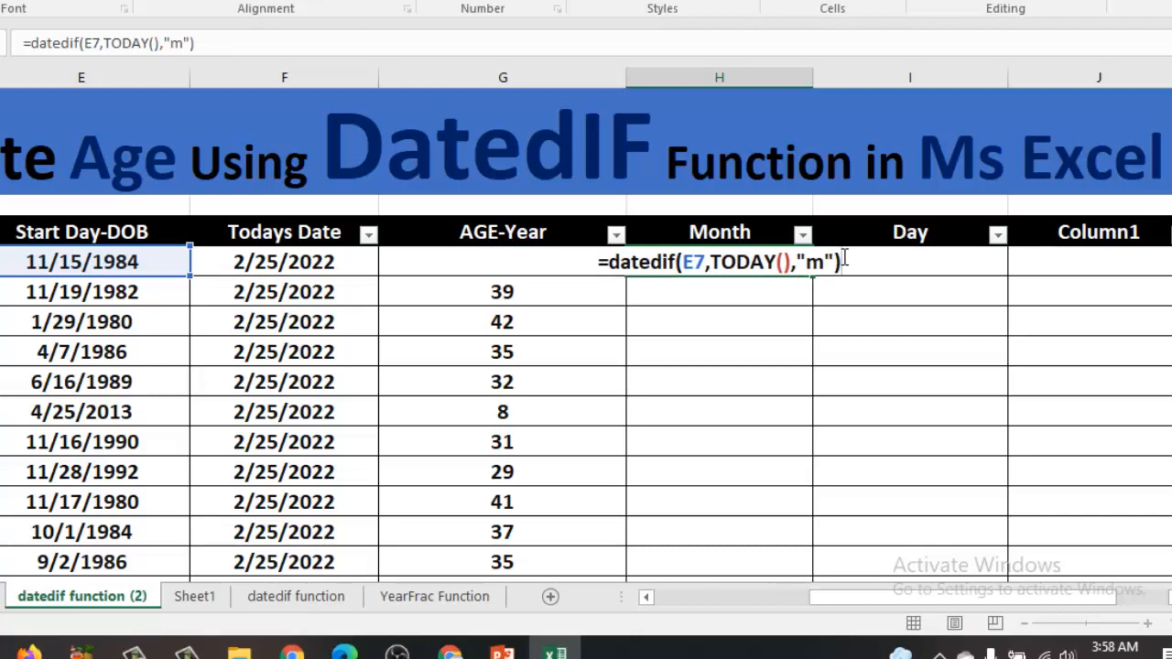
key(Return)
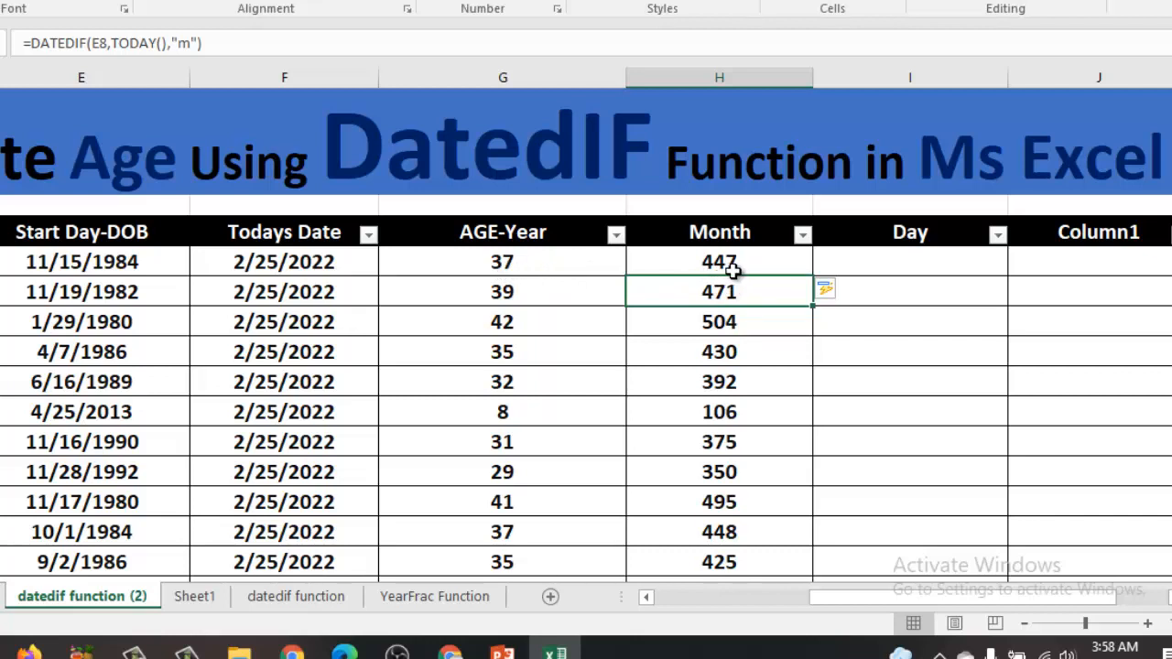
Begin a DATEDIF formula in the first Day cell, I7, with E7 as the start date and TODAY() as the end date.
click(875, 265)
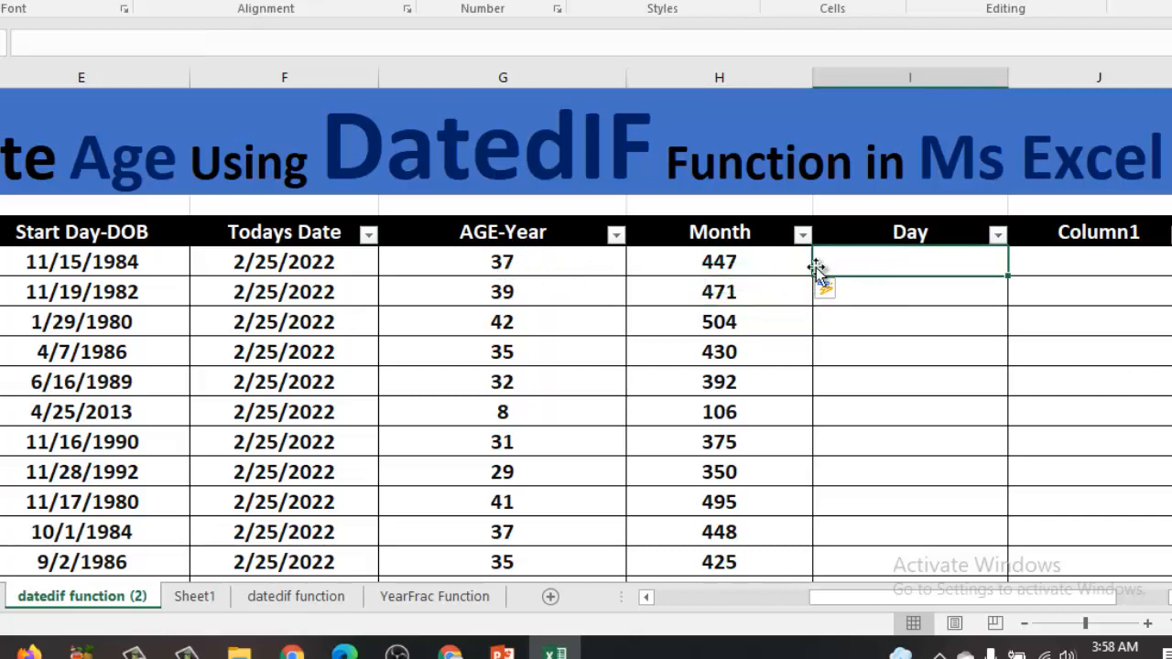
text(=date)
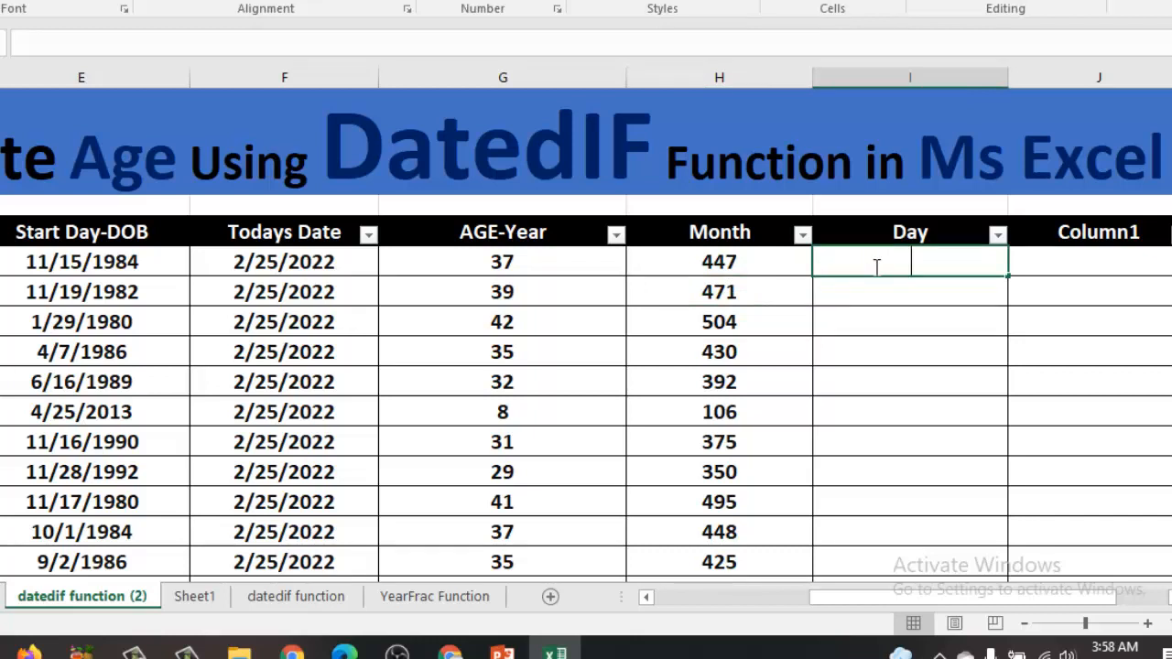
text(dif)
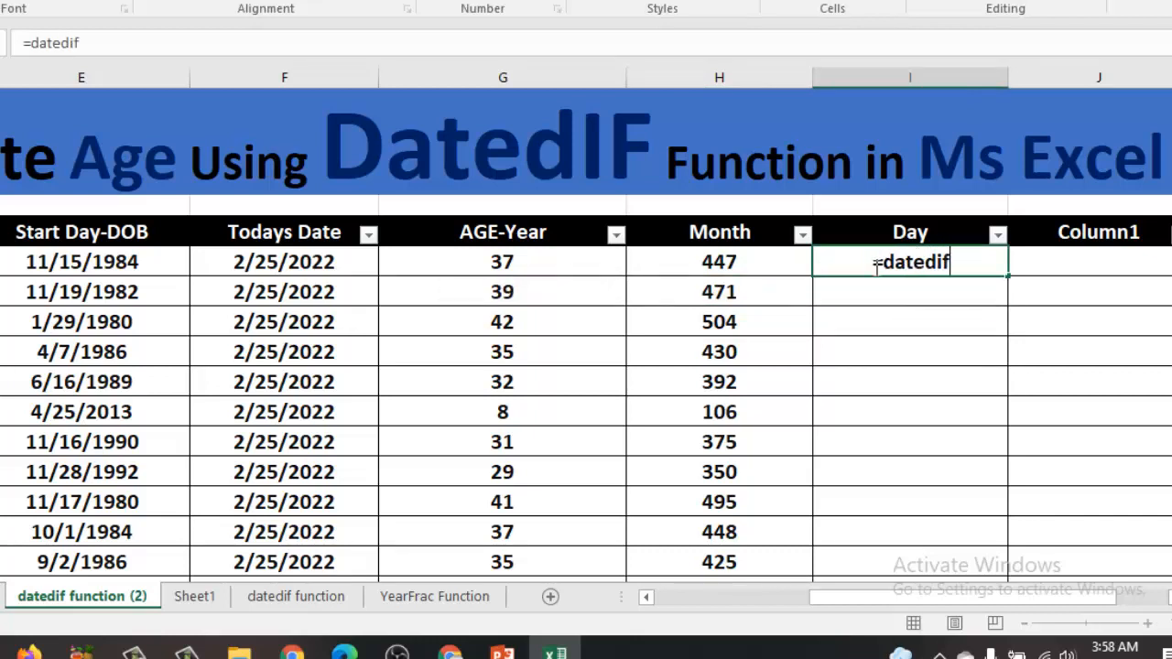
text(())
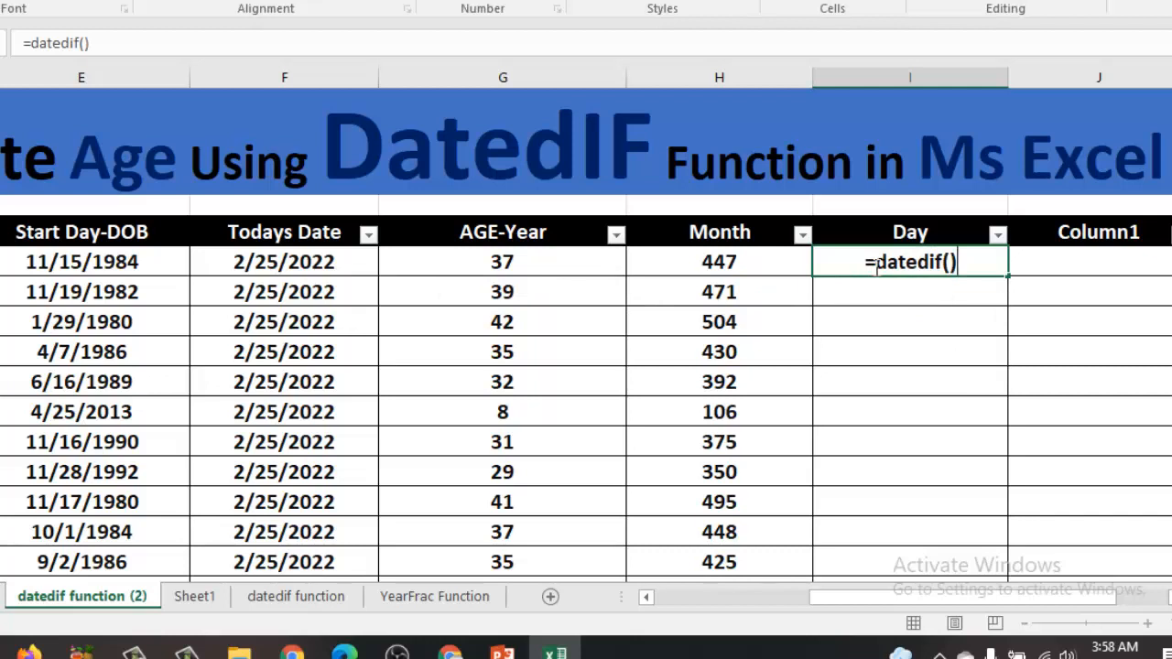
click(950, 261)
click(84, 262)
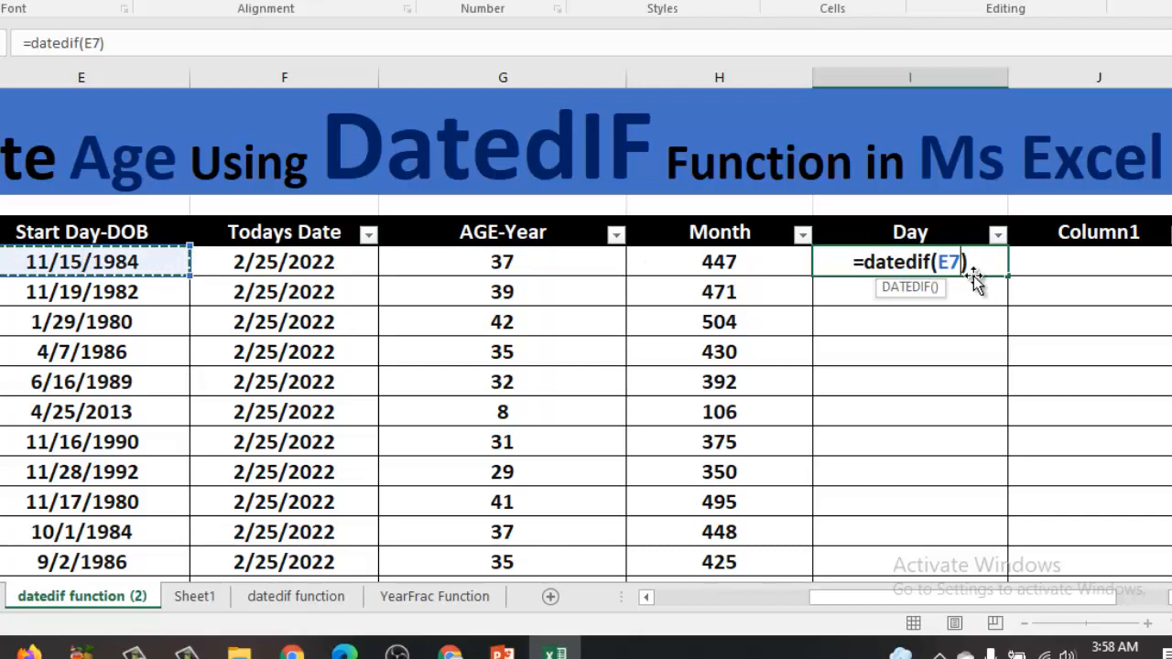
text(,today)
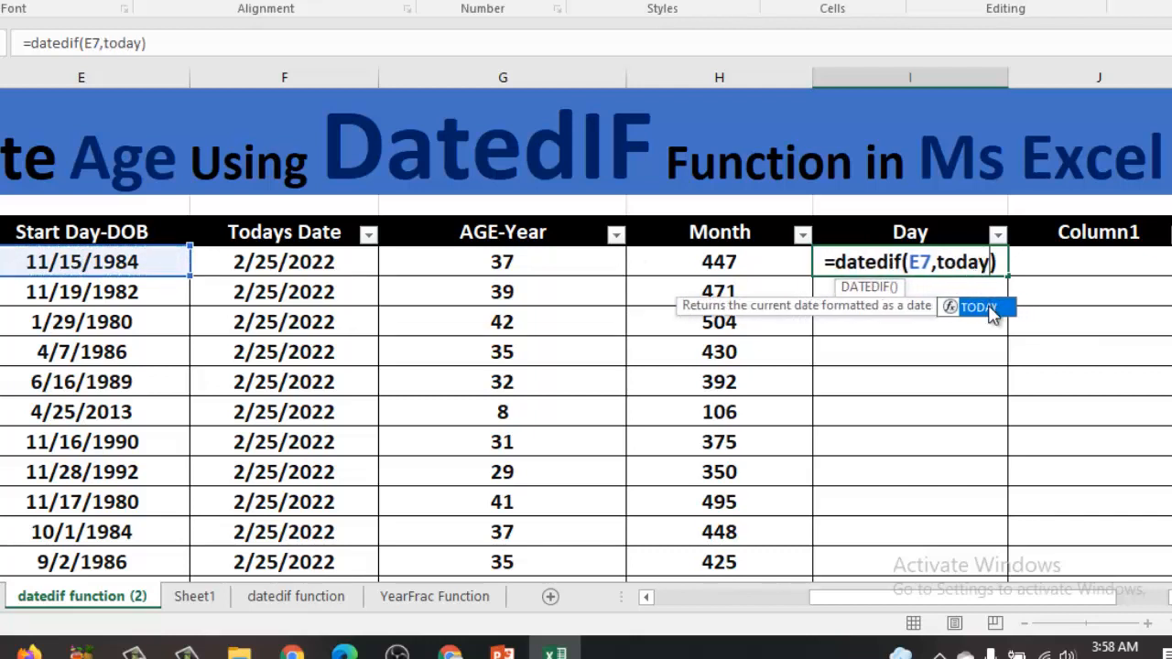
key(Tab)
text())
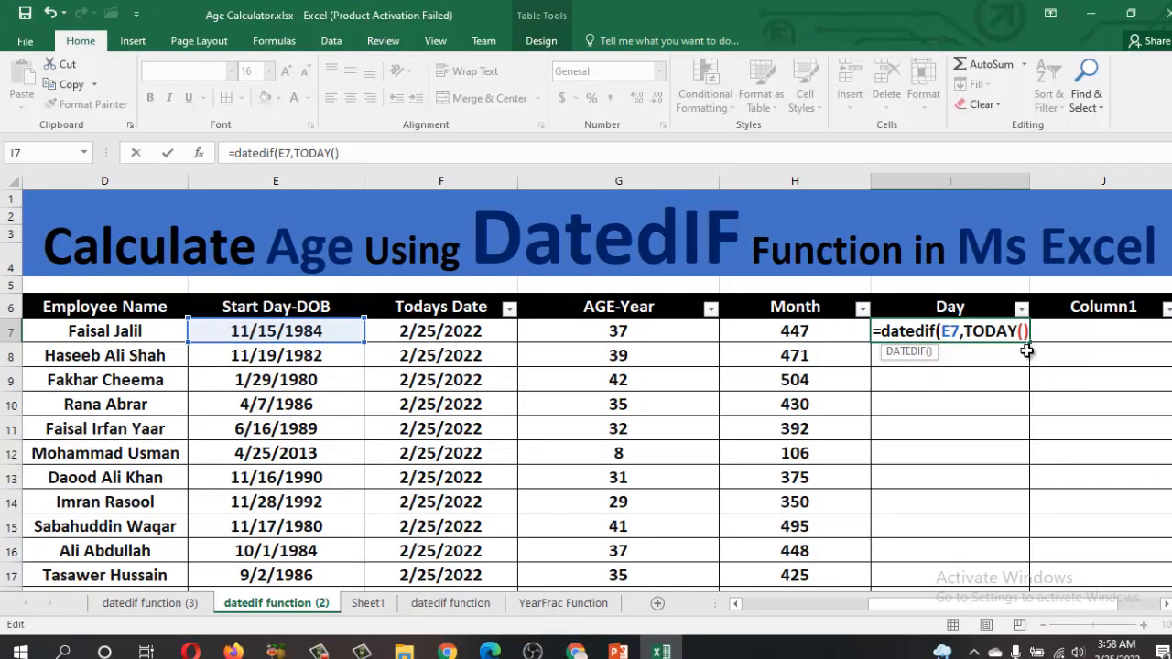
Complete the I7 formula with the unit "d" and a closing parenthesis, and enter it for the Day column.
click(351, 154)
text(,)
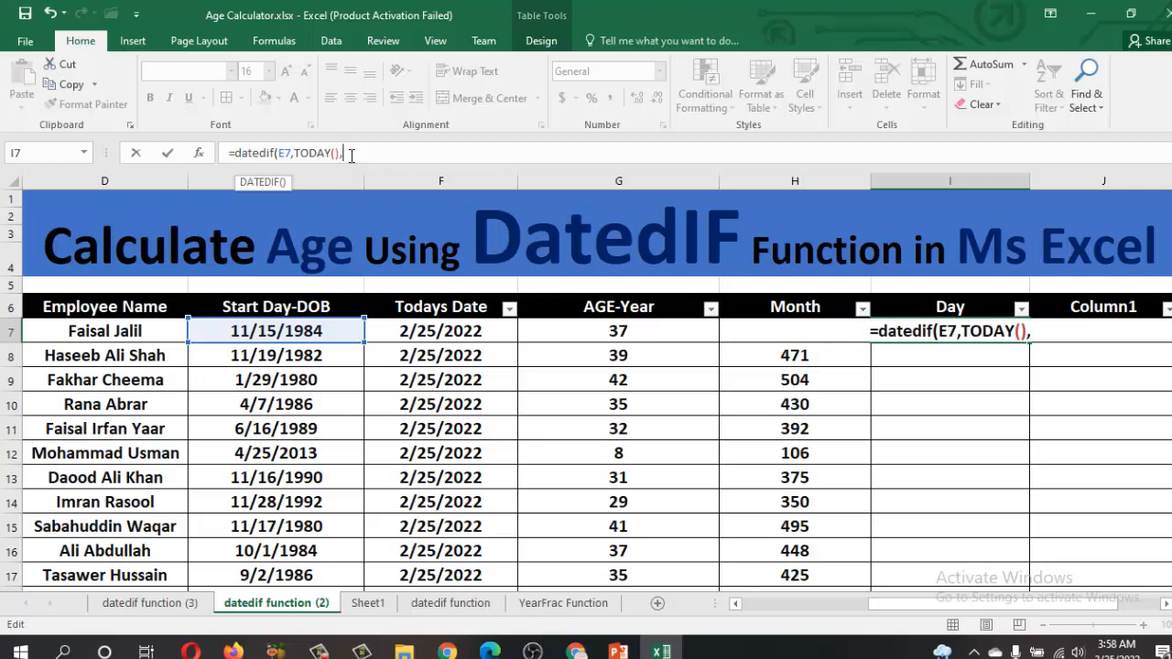
text("")
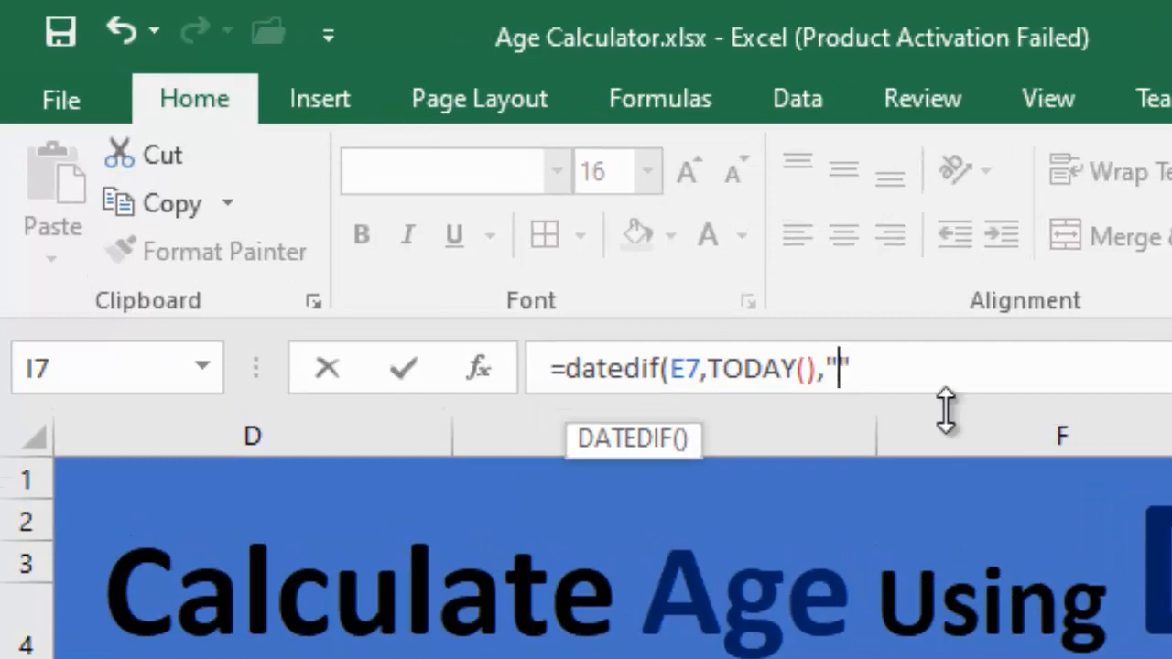
text(d)
text())
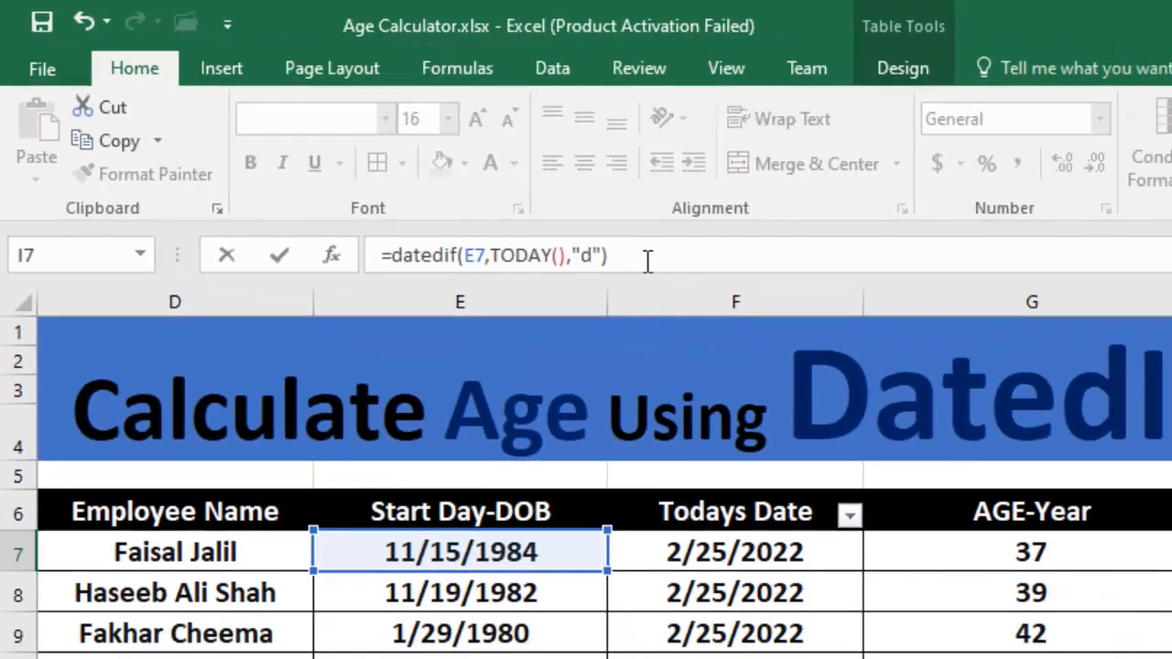
key(Return)
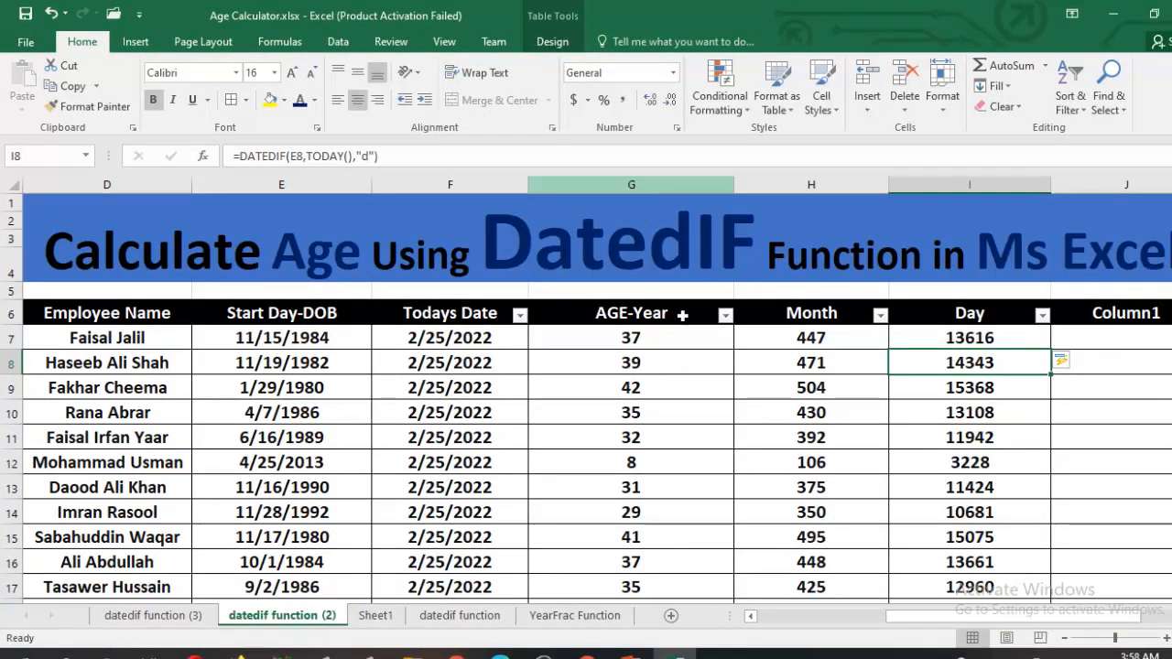